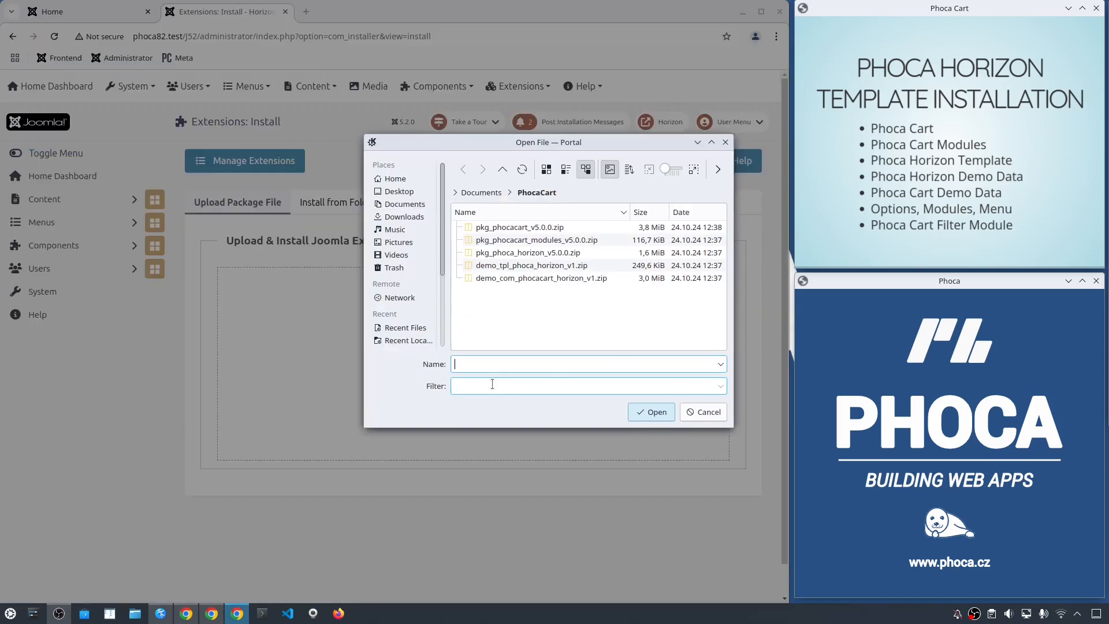
Install the Phoca Cart package from pkg_phocacart_v5.0.0.zip and tick off Phoca Cart in the installation checklist.
double_click(530, 227)
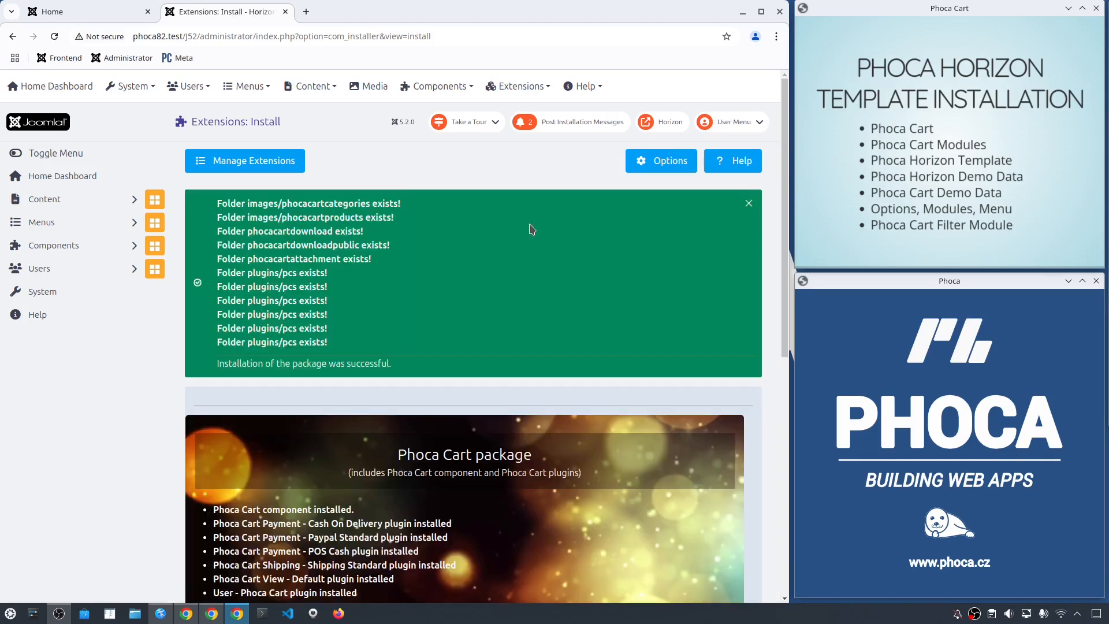
scroll(547, 247, down, 8)
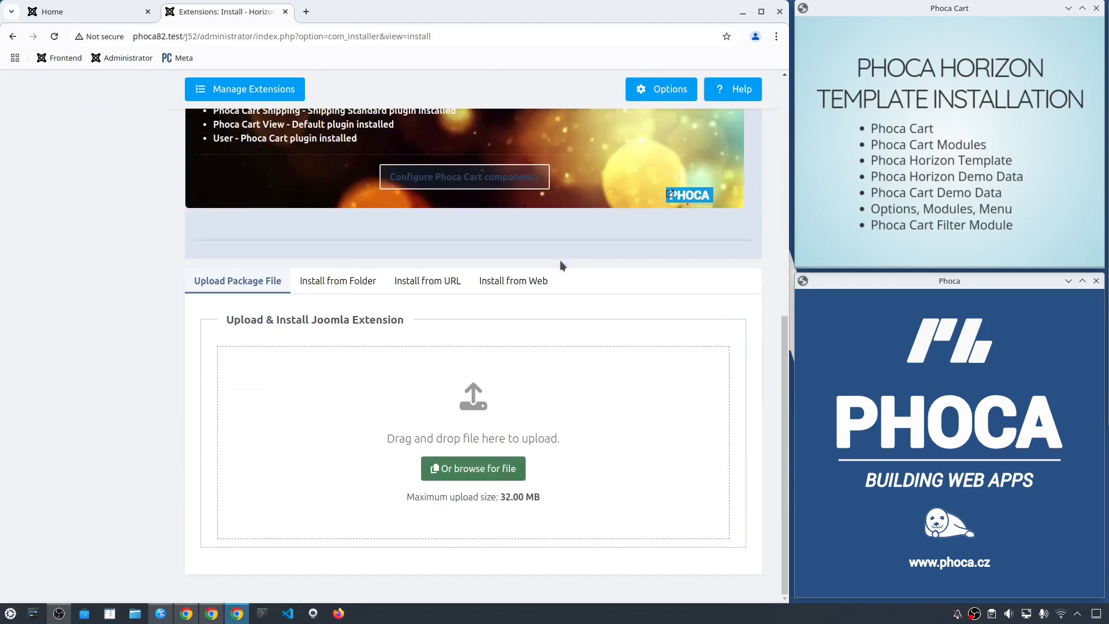
click(945, 132)
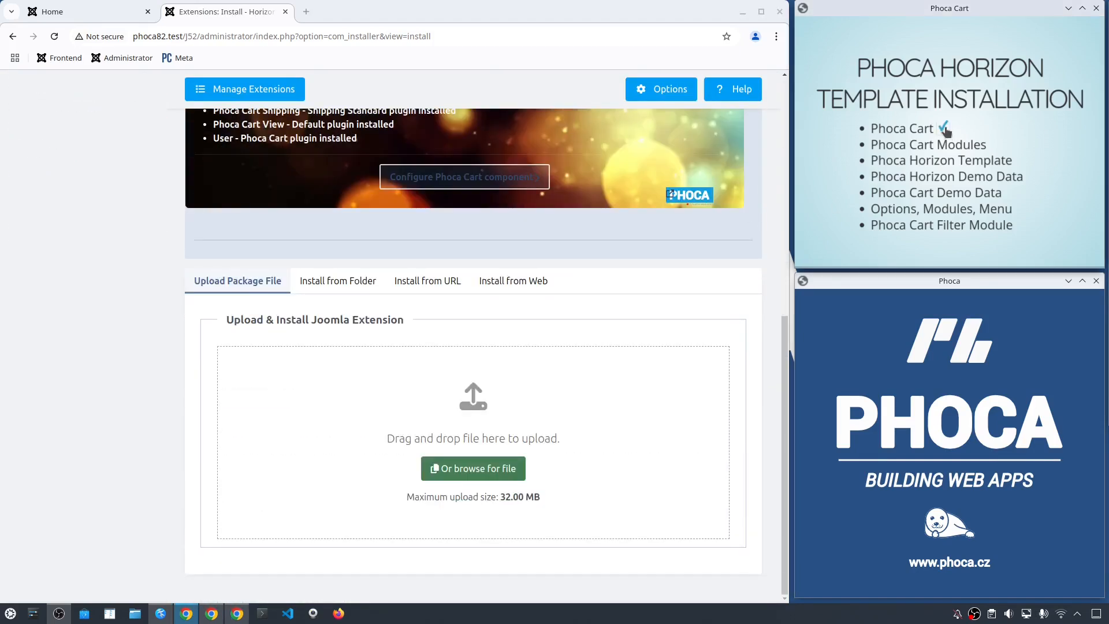
Upload and install pkg_phocacart_modules_v5.0.0.zip, and tick off Phoca Cart Modules in the checklist.
click(500, 475)
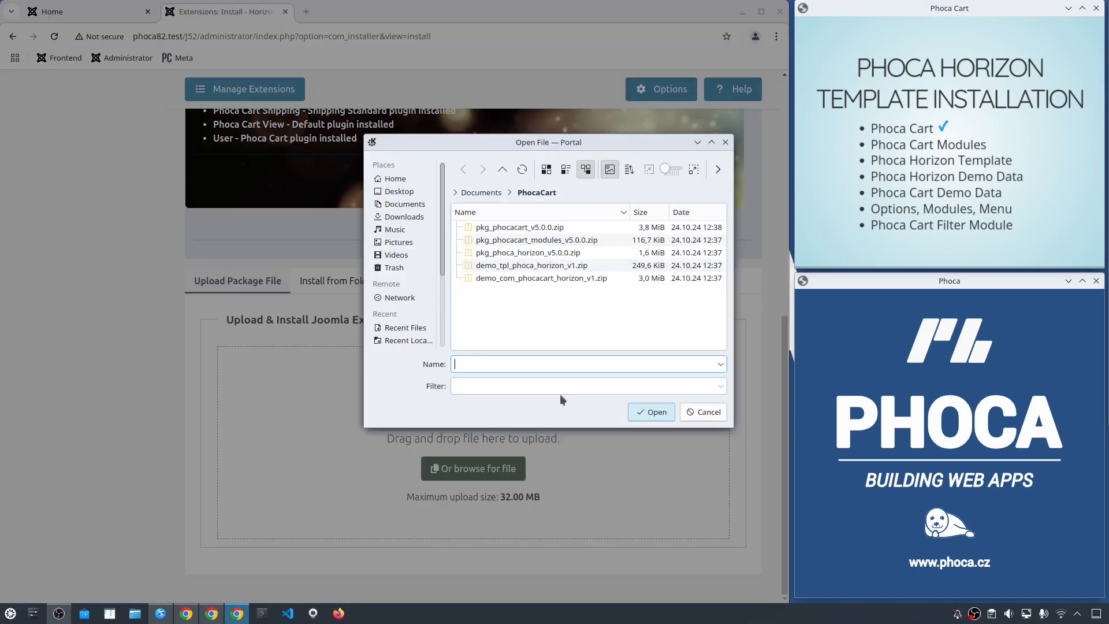
double_click(555, 239)
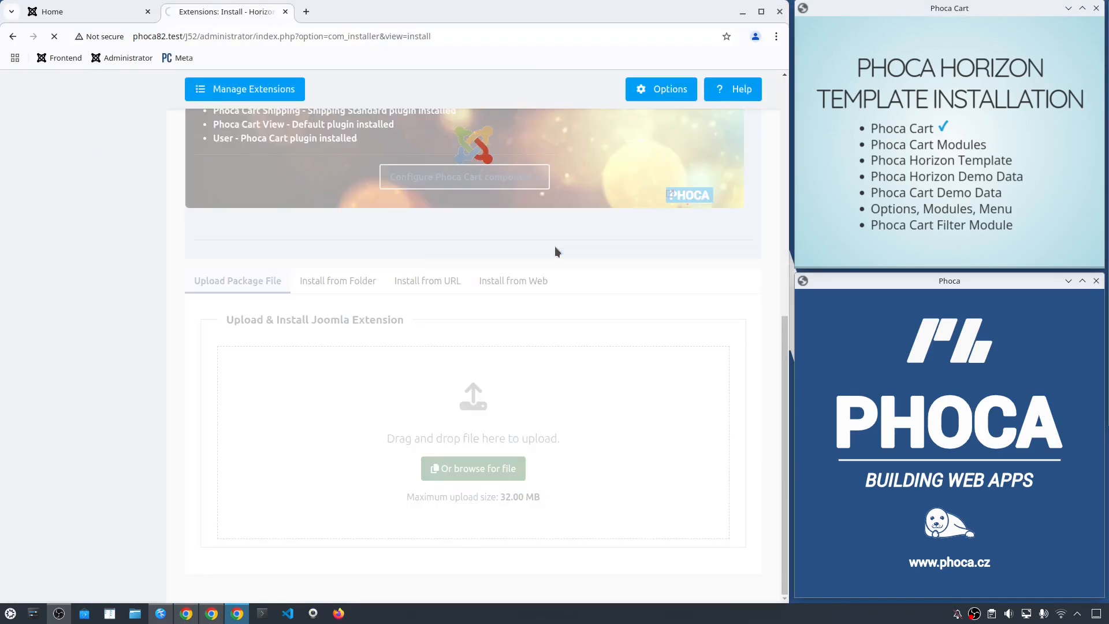
scroll(589, 330, down, 6)
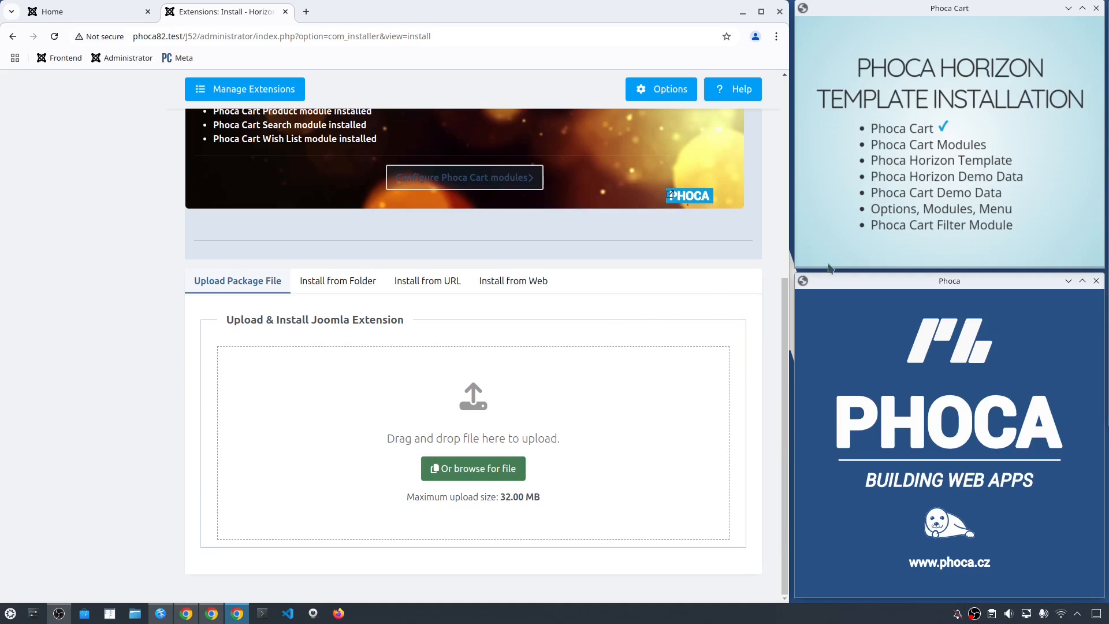
click(993, 149)
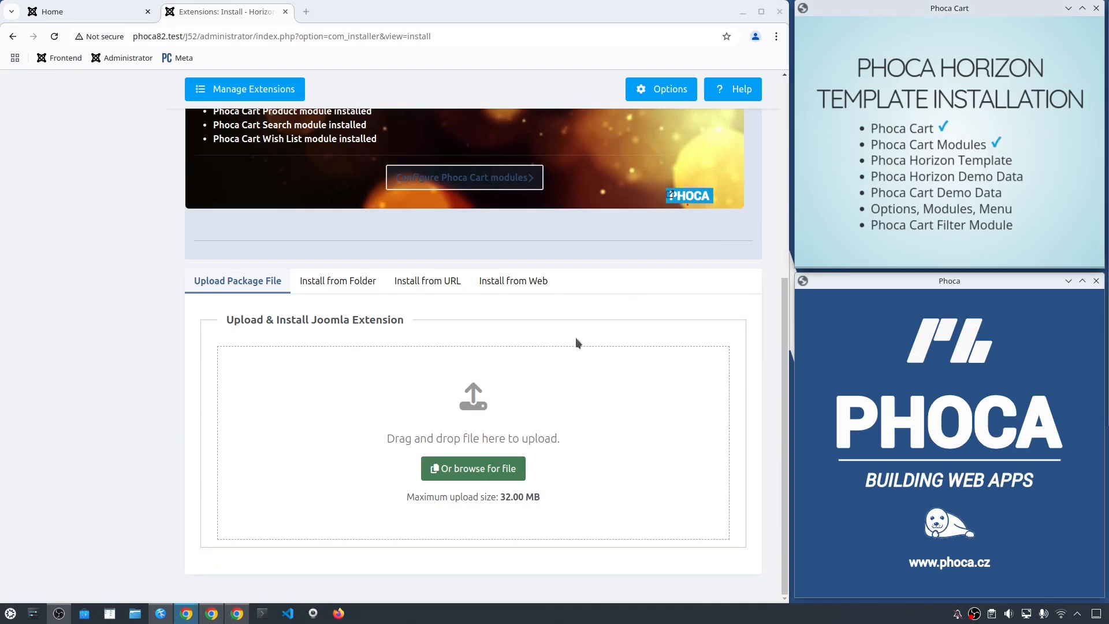
Upload and install the template package pkg_phoca_horizon_v5.0.0.zip, and tick off Phoca Horizon Template in the checklist.
click(499, 469)
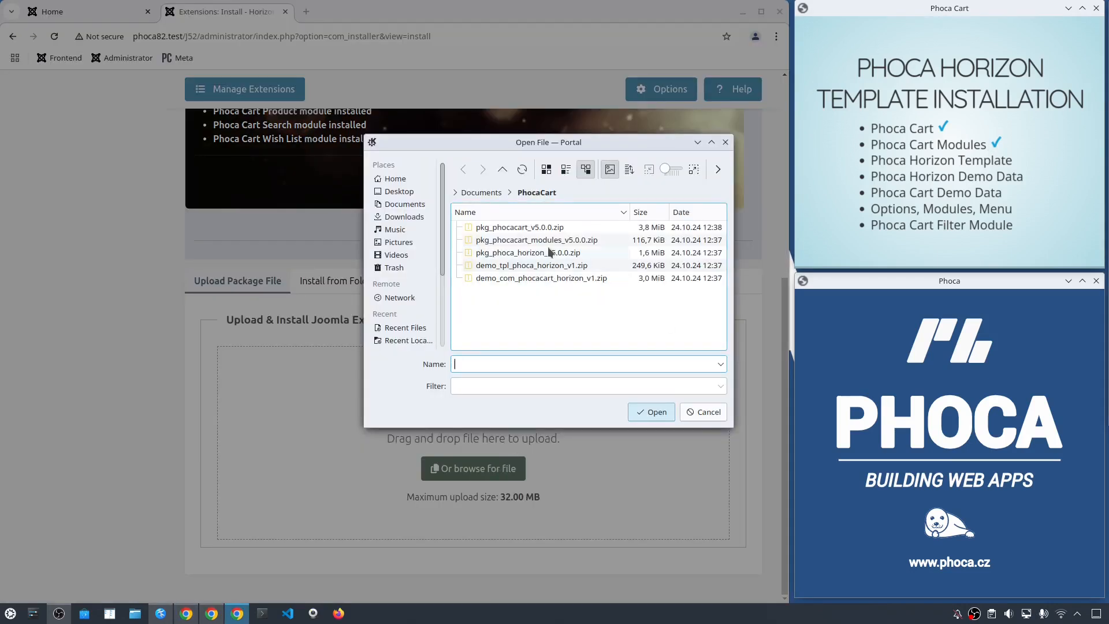
double_click(548, 247)
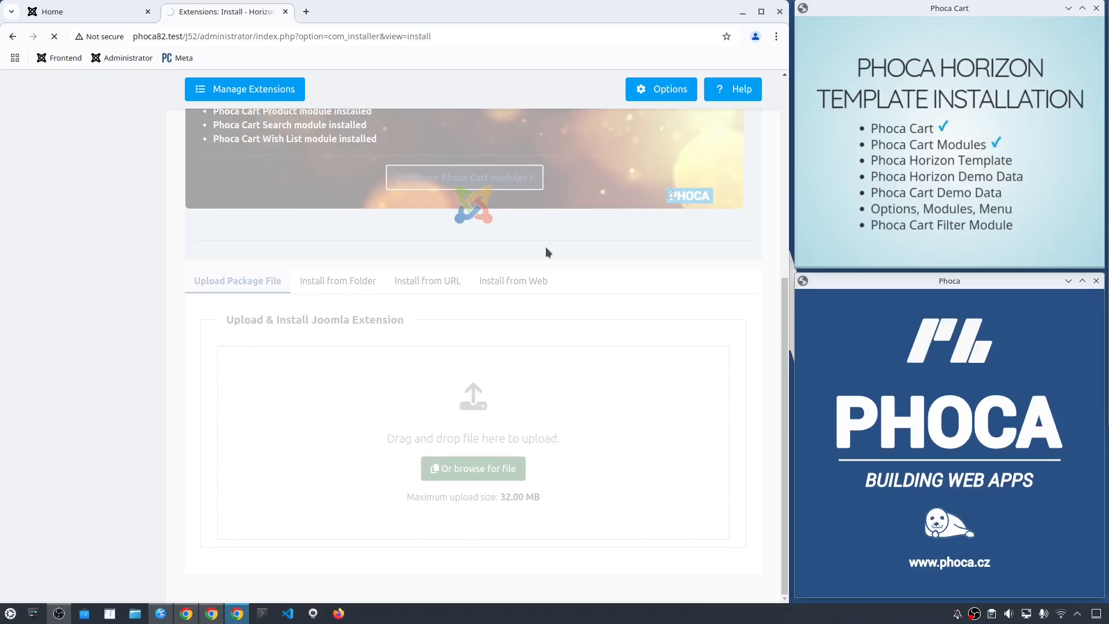
scroll(547, 252, down, 6)
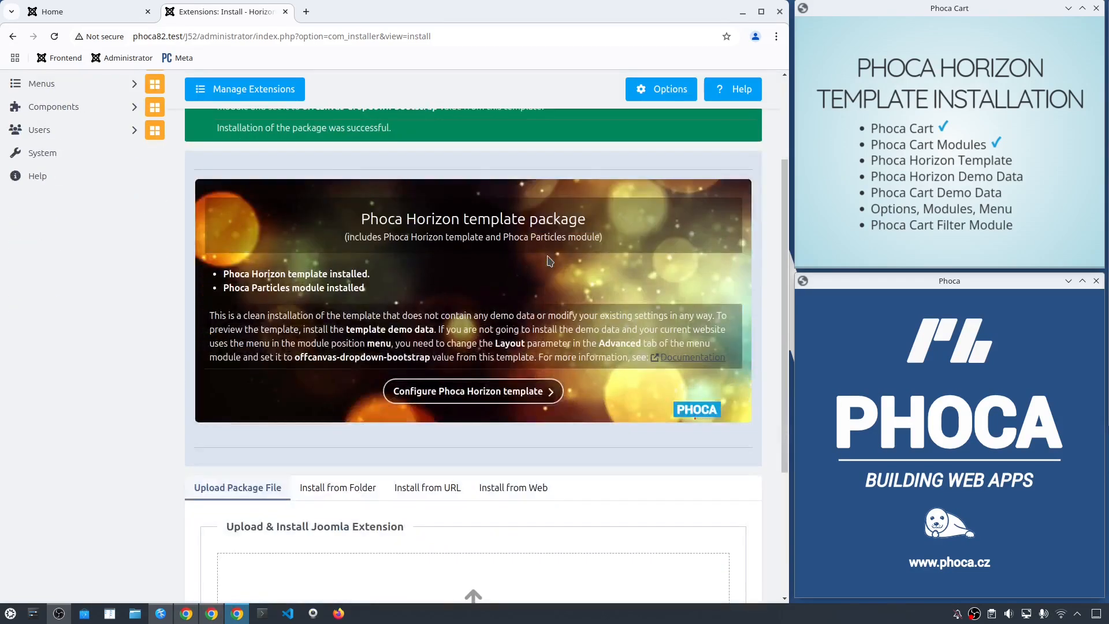
click(1018, 168)
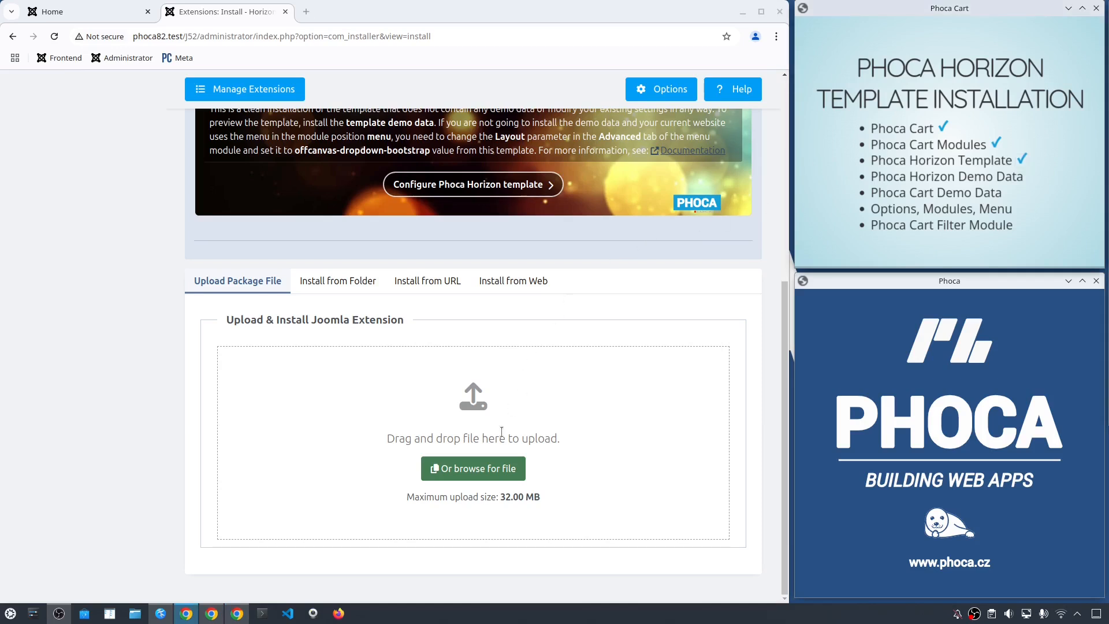
Upload demo_tpl_phoca_horizon_v1.zip, agree to the terms, install the template demo data with all module instances, and tick off Phoca Horizon Demo Data.
click(485, 468)
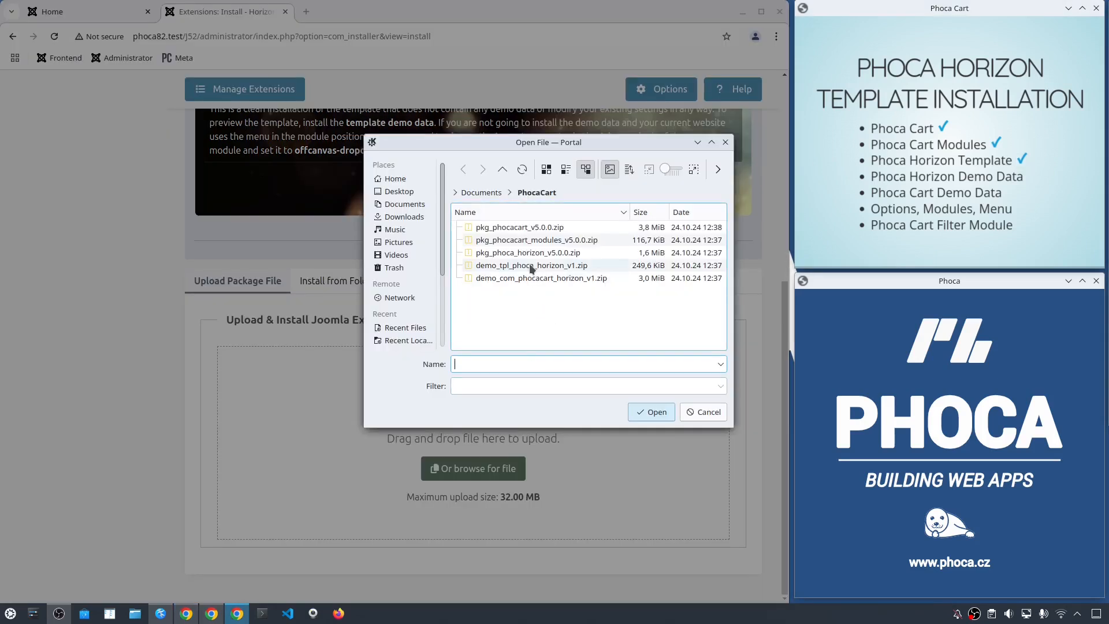
double_click(530, 265)
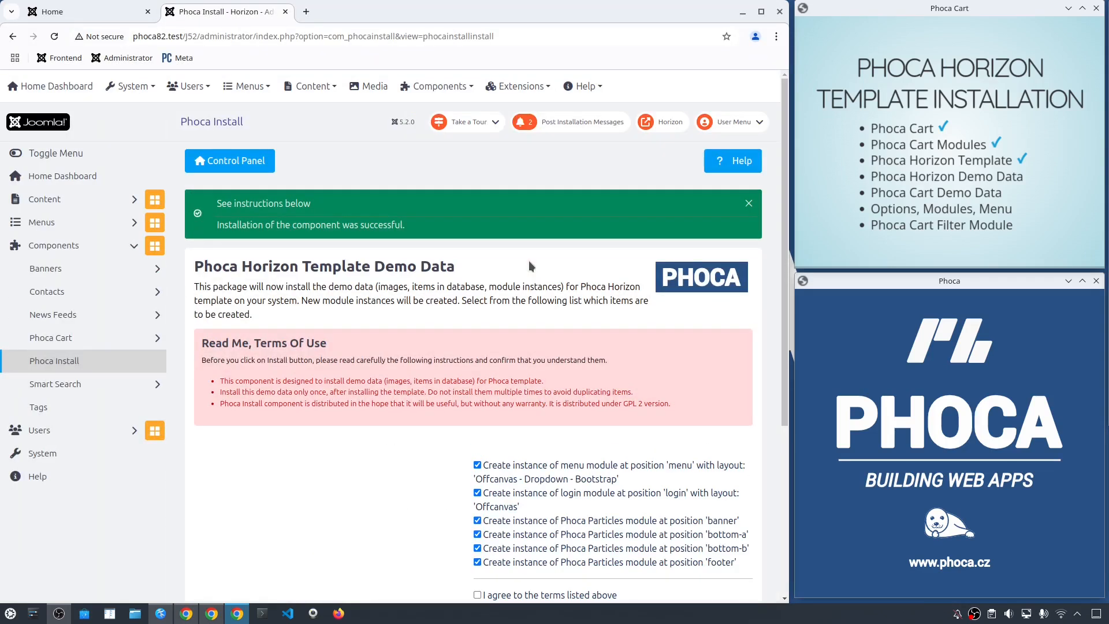
scroll(529, 261, down, 5)
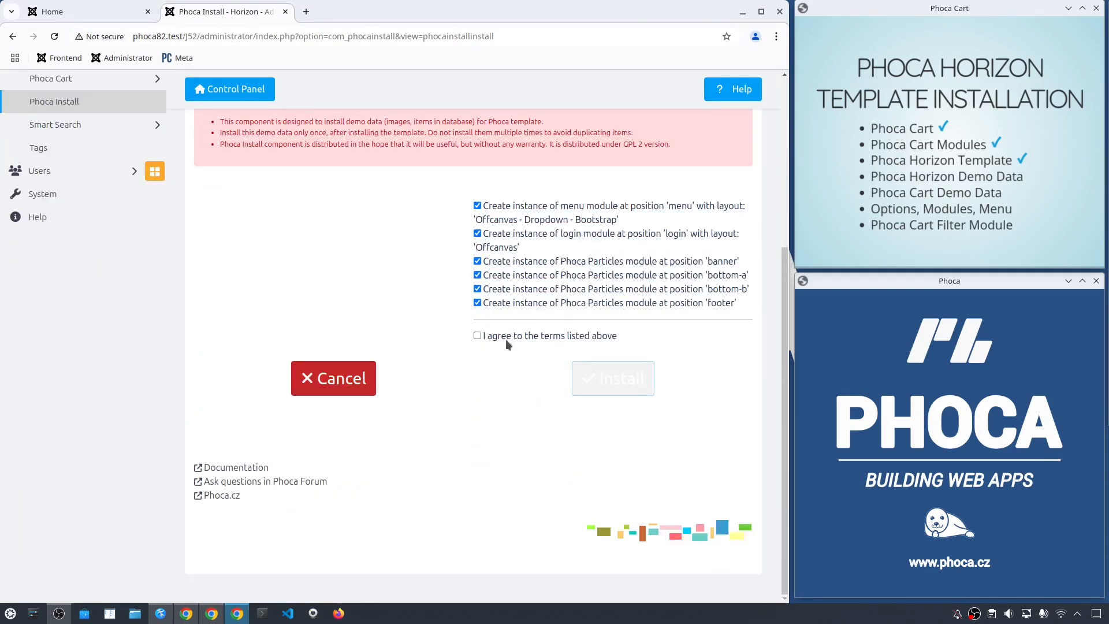
click(506, 336)
click(605, 376)
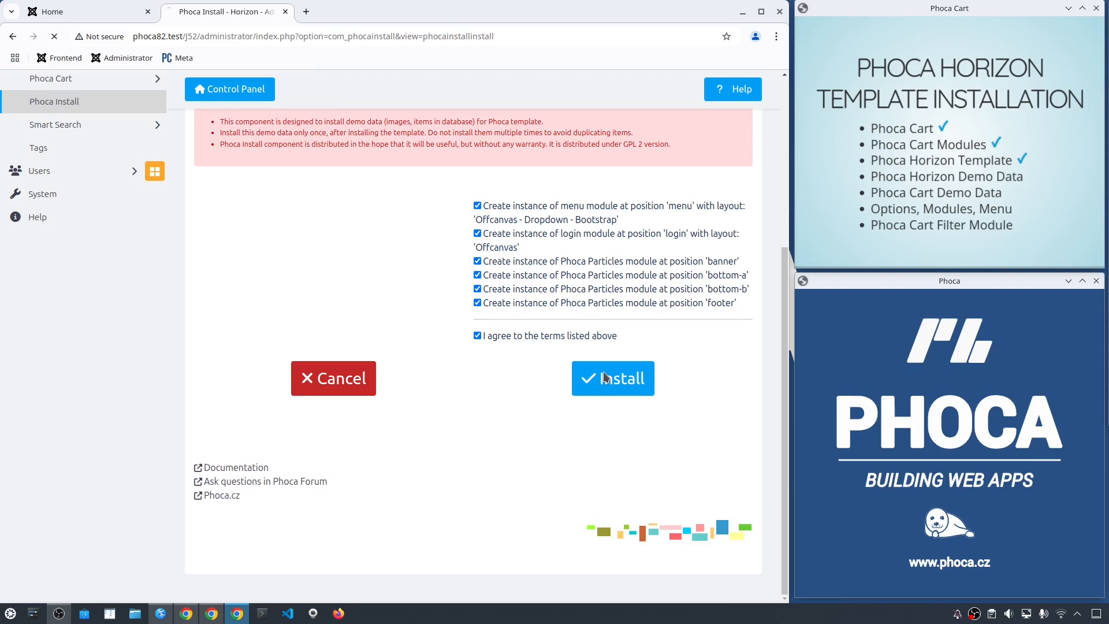
click(1031, 185)
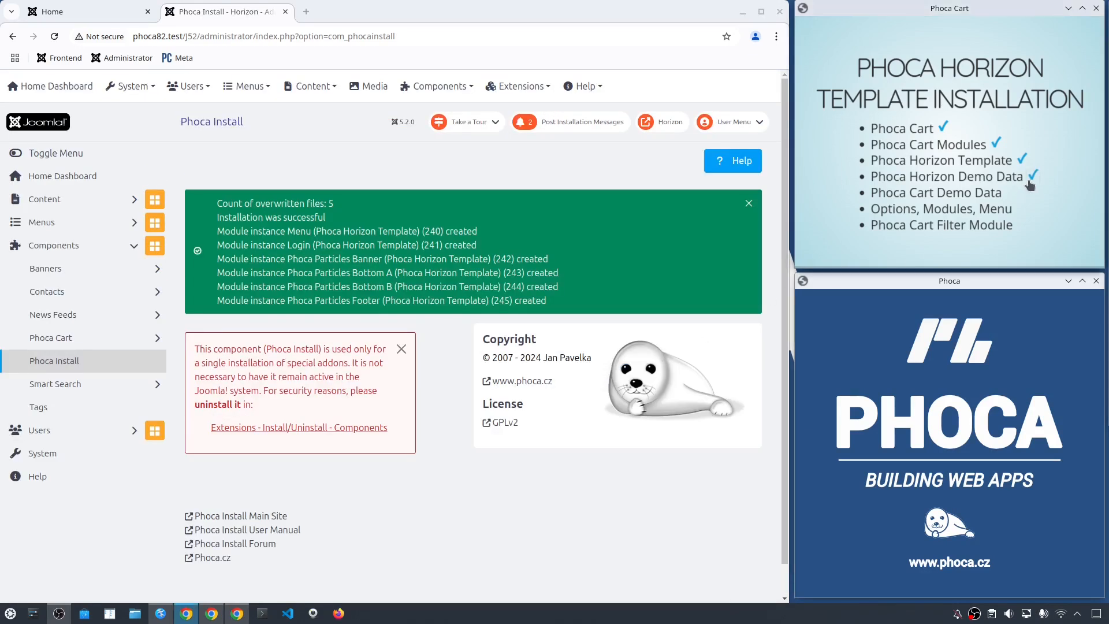
Return to the extension installer and upload the Phoca Cart demo data package demo_com_phocacart_horizon_v1.zip.
click(524, 88)
mouse_move(505, 111)
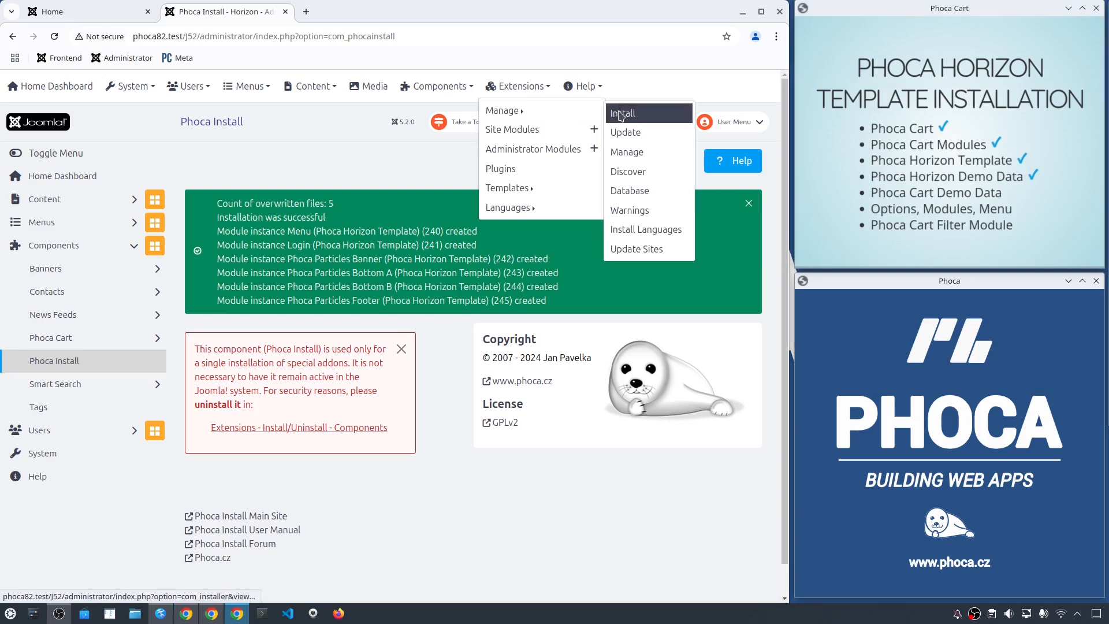
click(620, 115)
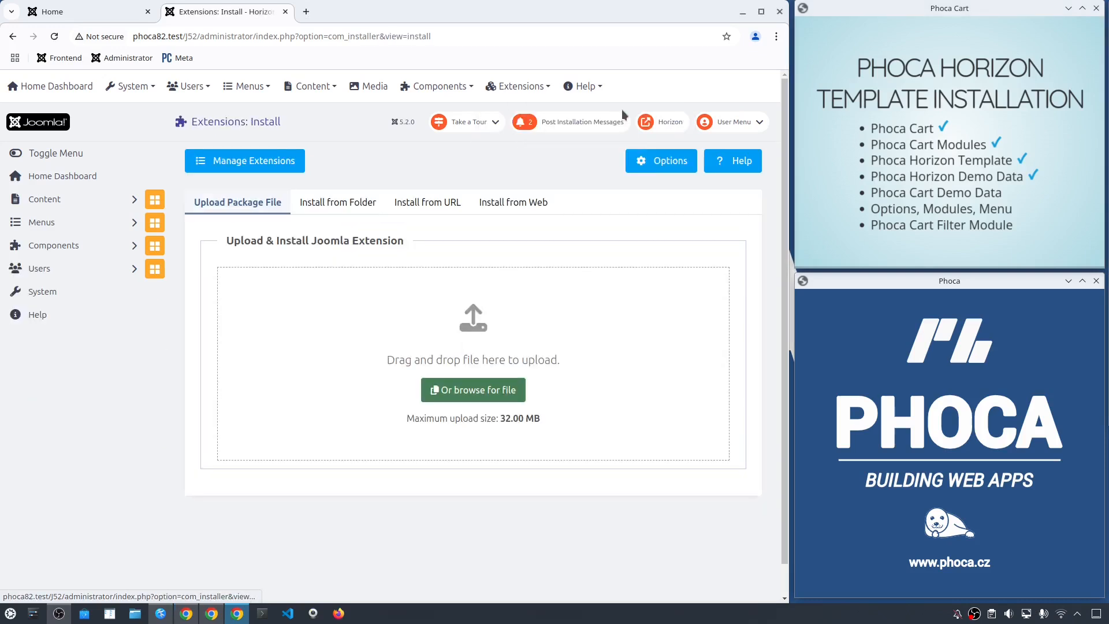
click(500, 394)
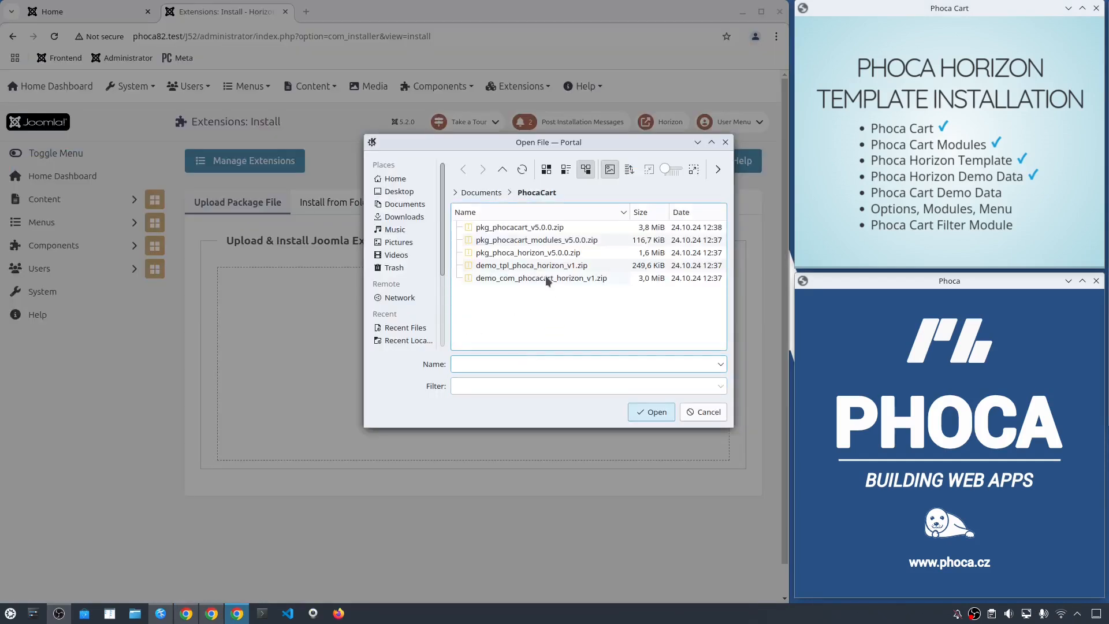
double_click(545, 277)
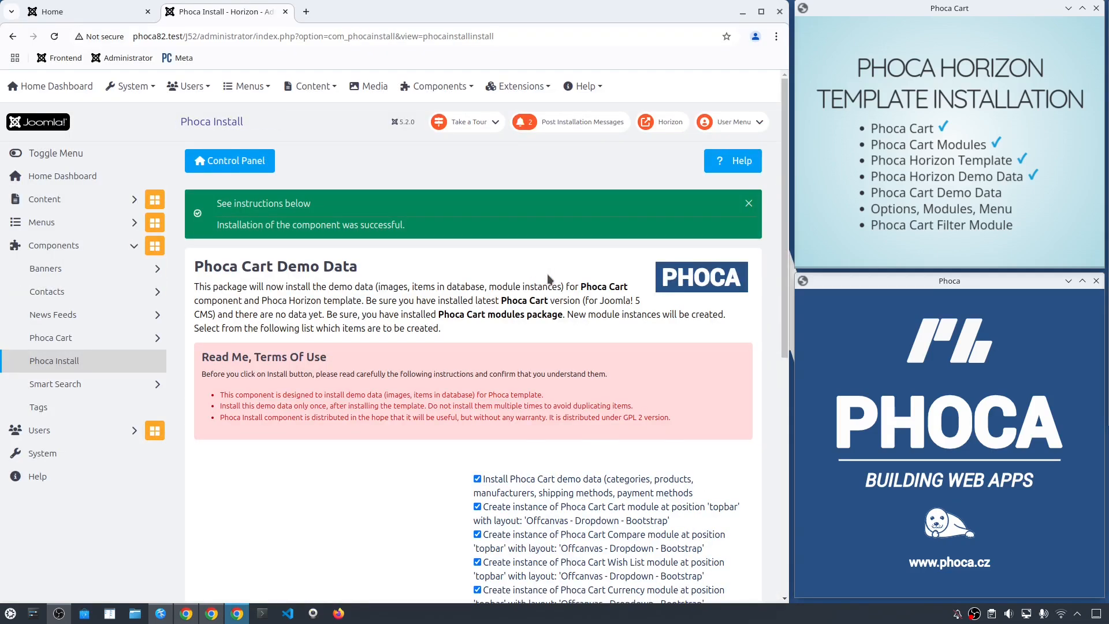
Agree to the terms, install the Phoca Cart demo data with all module instances, return to the Home Dashboard and tick off Phoca Cart Demo Data.
scroll(549, 279, down, 6)
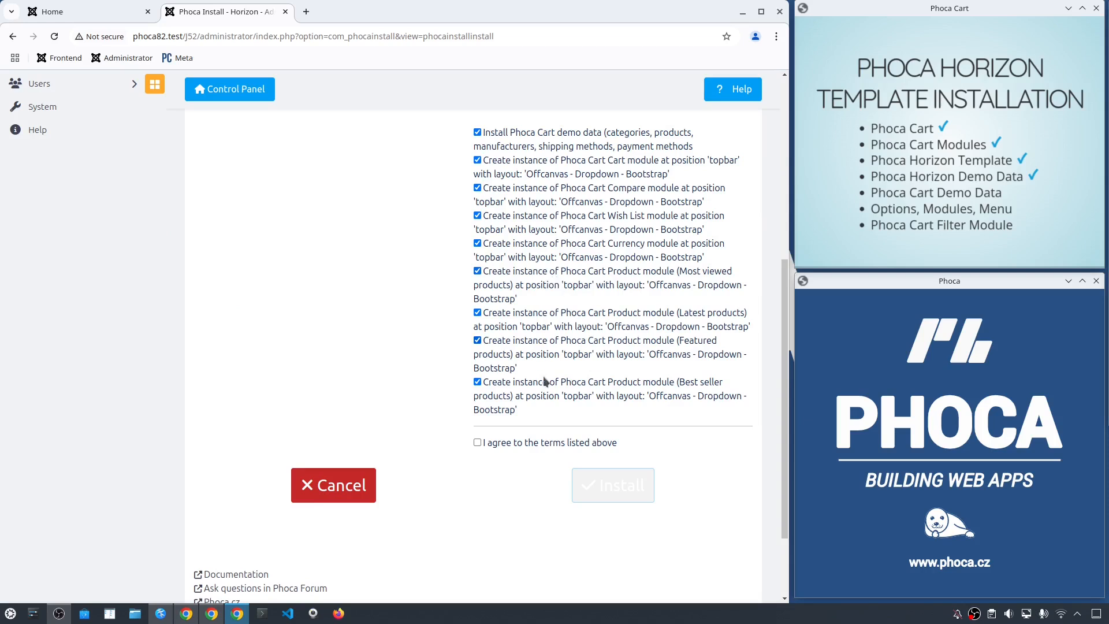
click(527, 443)
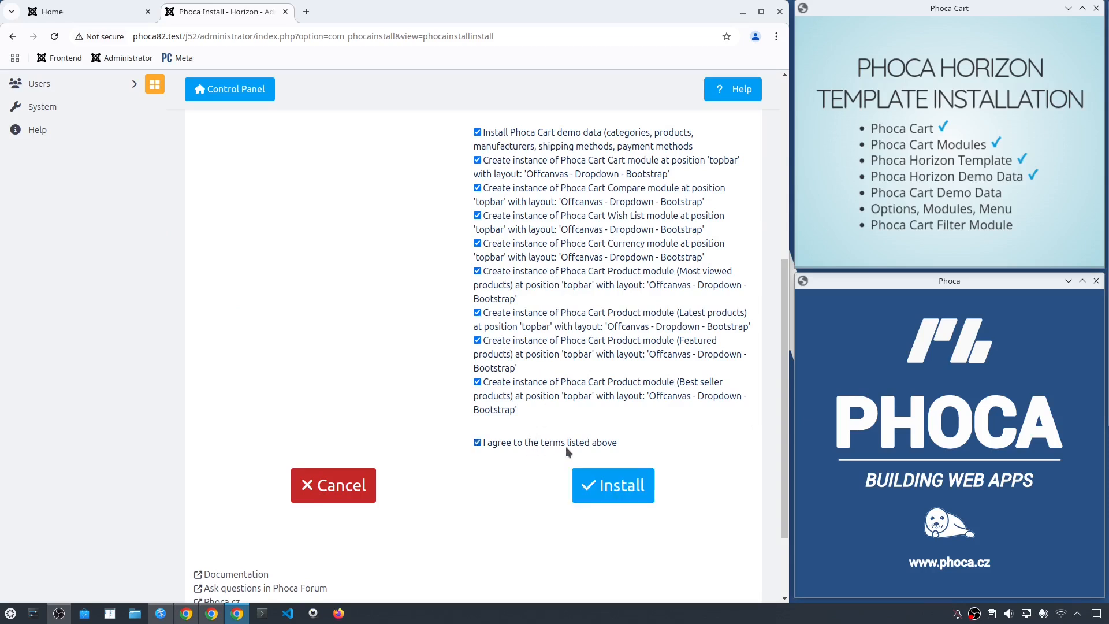
click(616, 488)
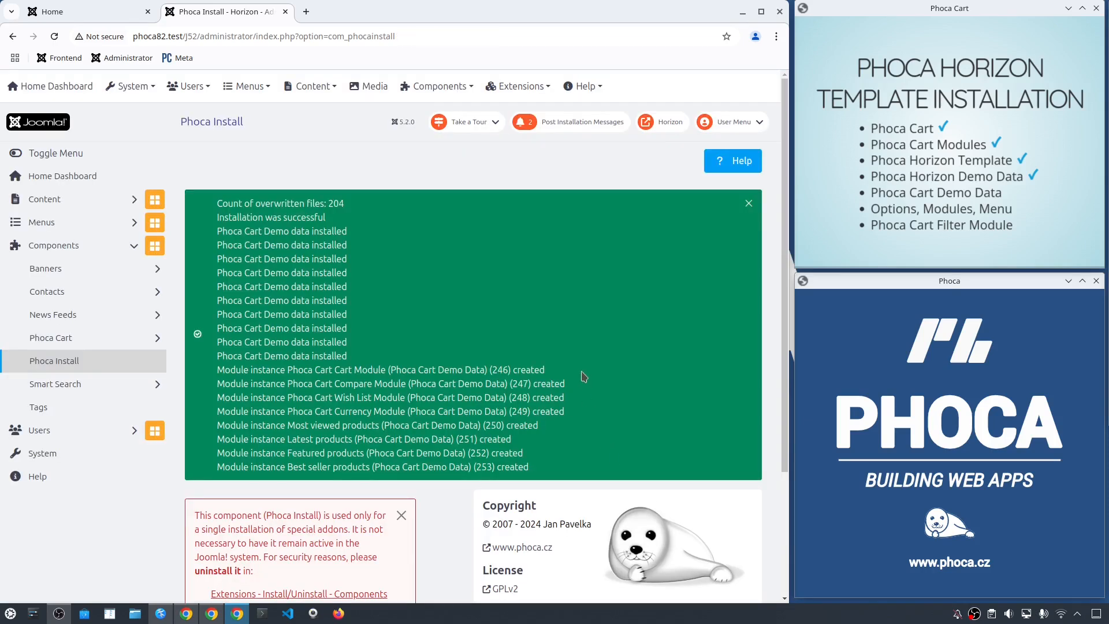
scroll(582, 375, down, 3)
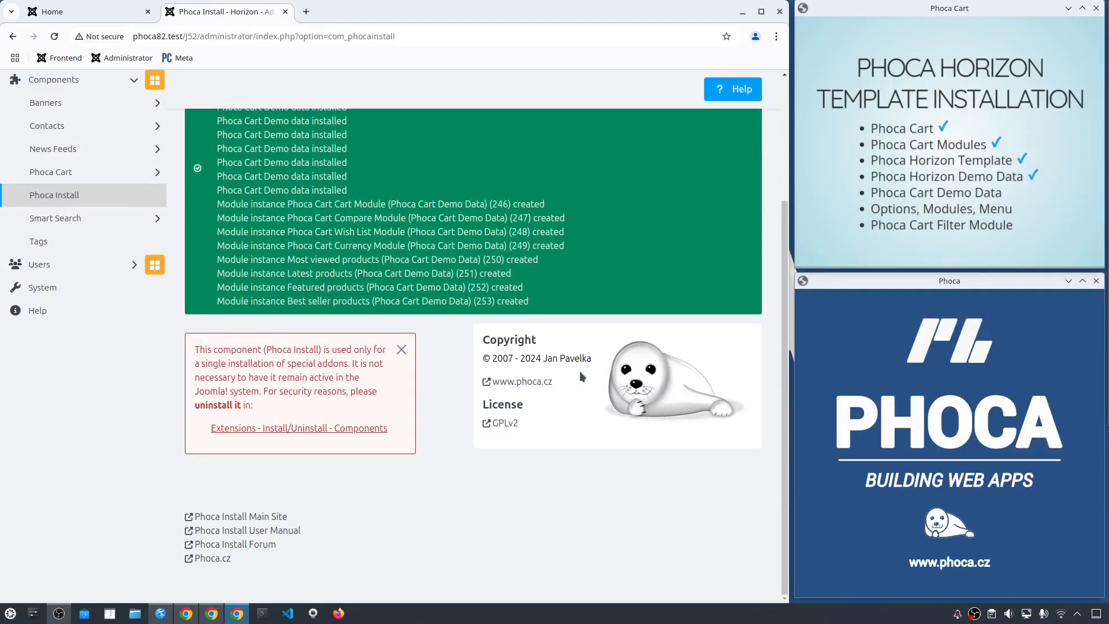
scroll(580, 371, up, 3)
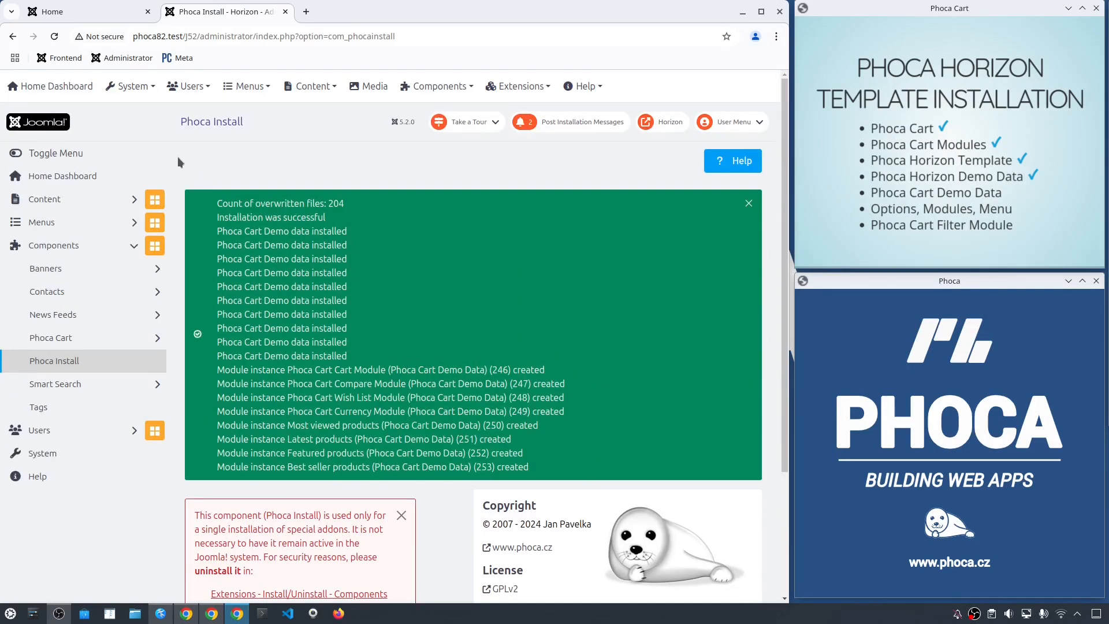
click(71, 97)
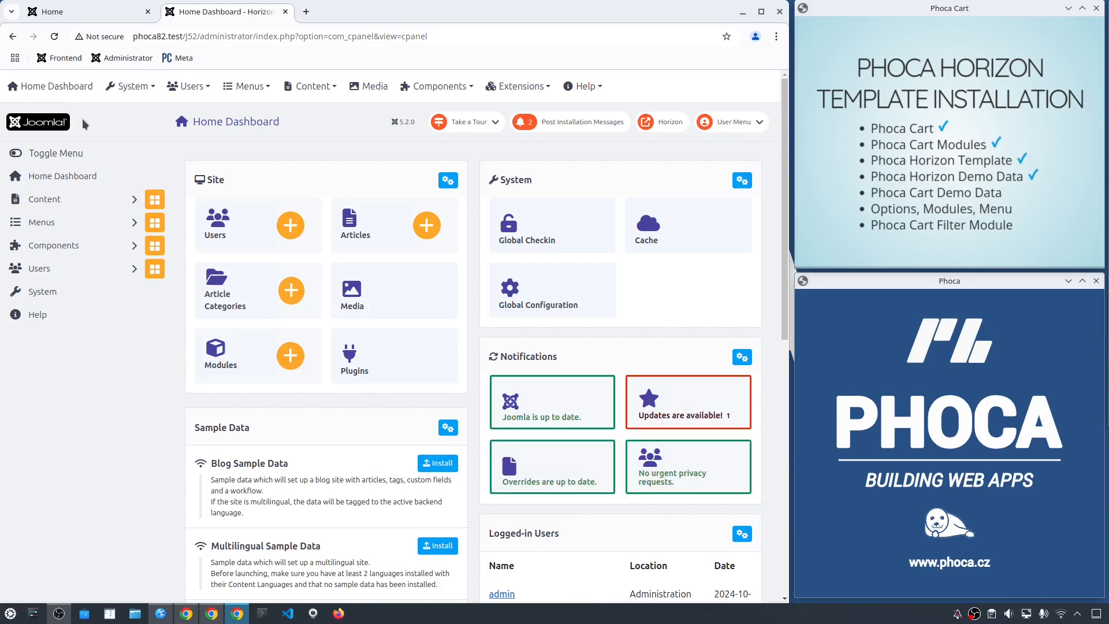
click(1015, 199)
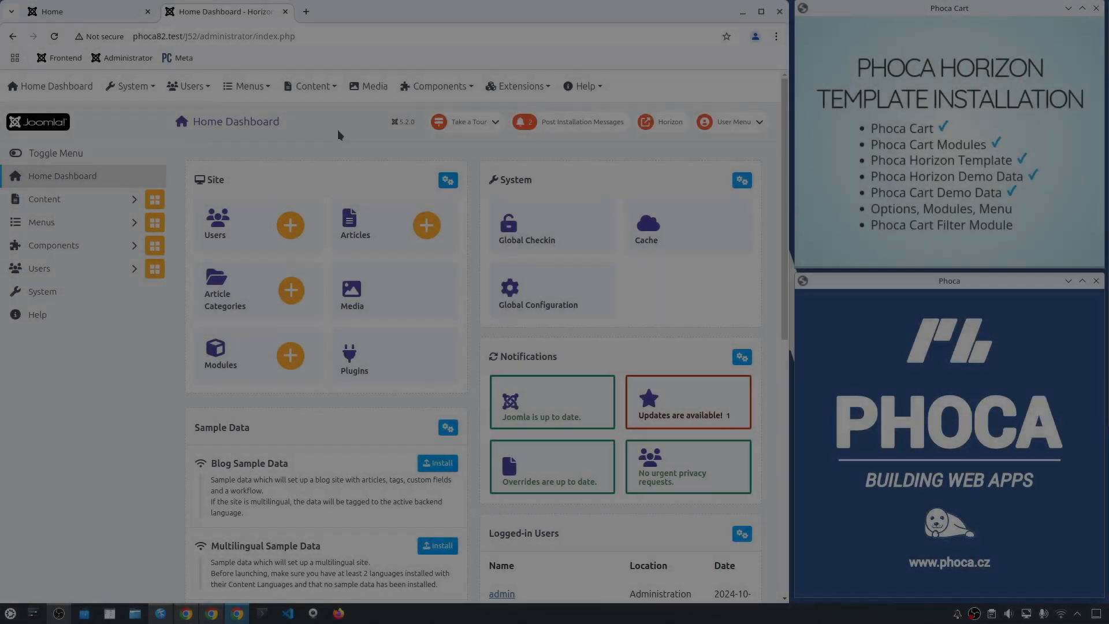
Open the configuration options of the Phoca Cart component from its control panel.
click(437, 87)
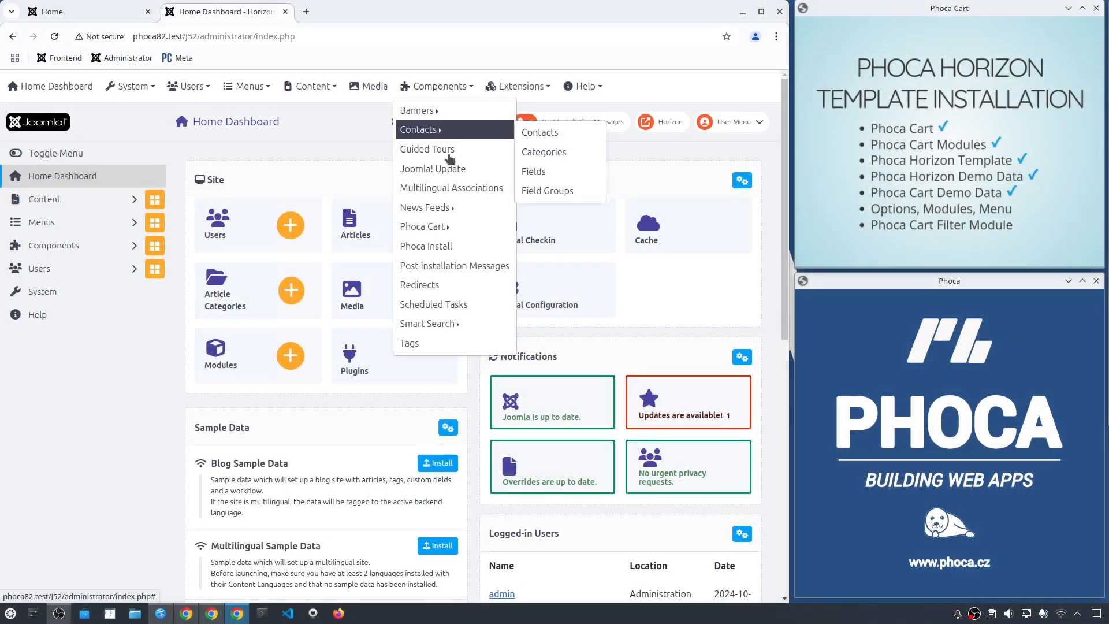
mouse_move(457, 228)
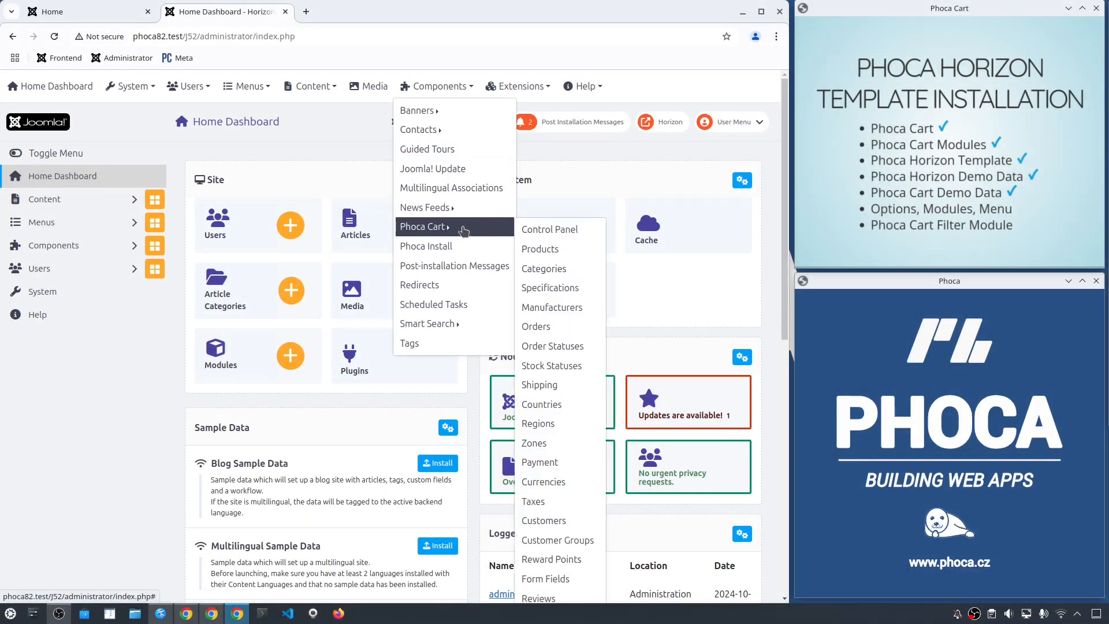
click(528, 228)
click(548, 167)
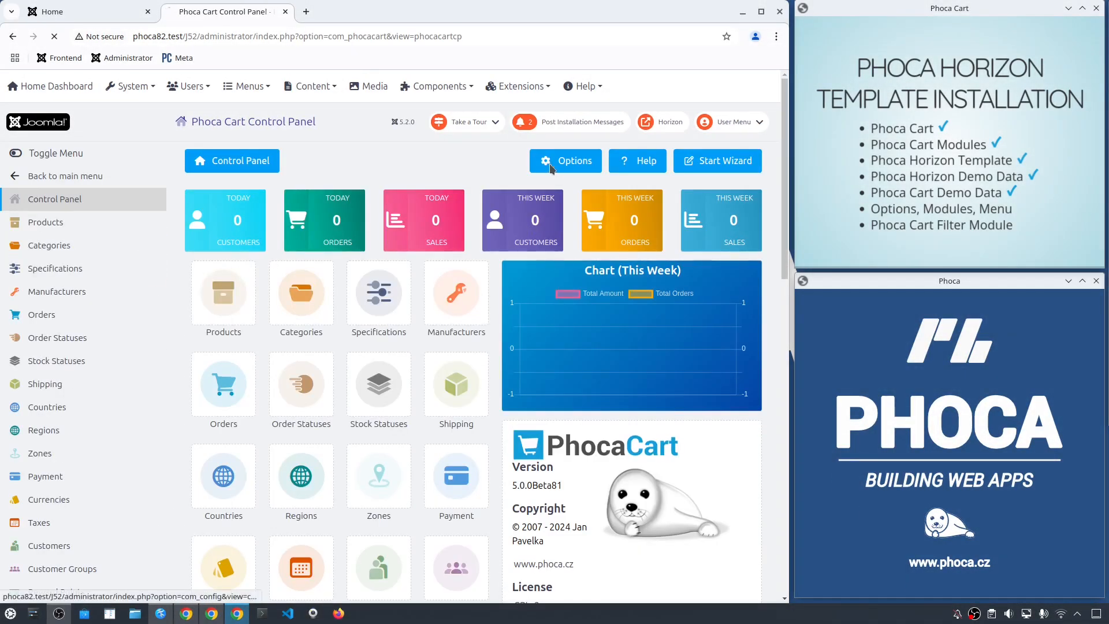
Filter the configuration by "number of columns" and set Number Of Columns (Category, Items View) to 4.
click(289, 209)
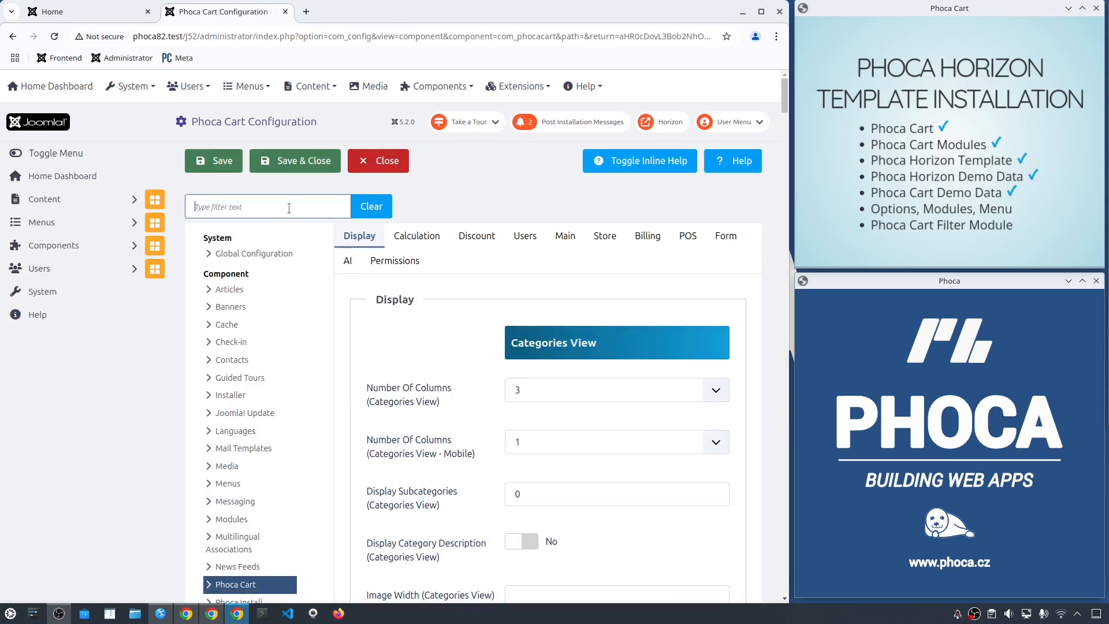
text(number of columns)
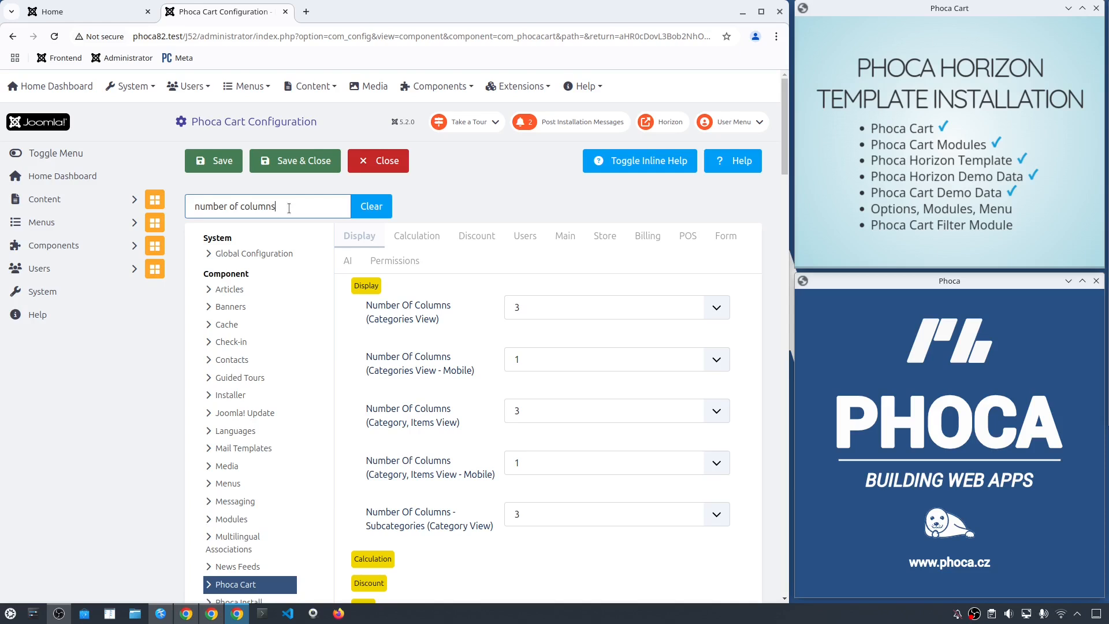
click(528, 417)
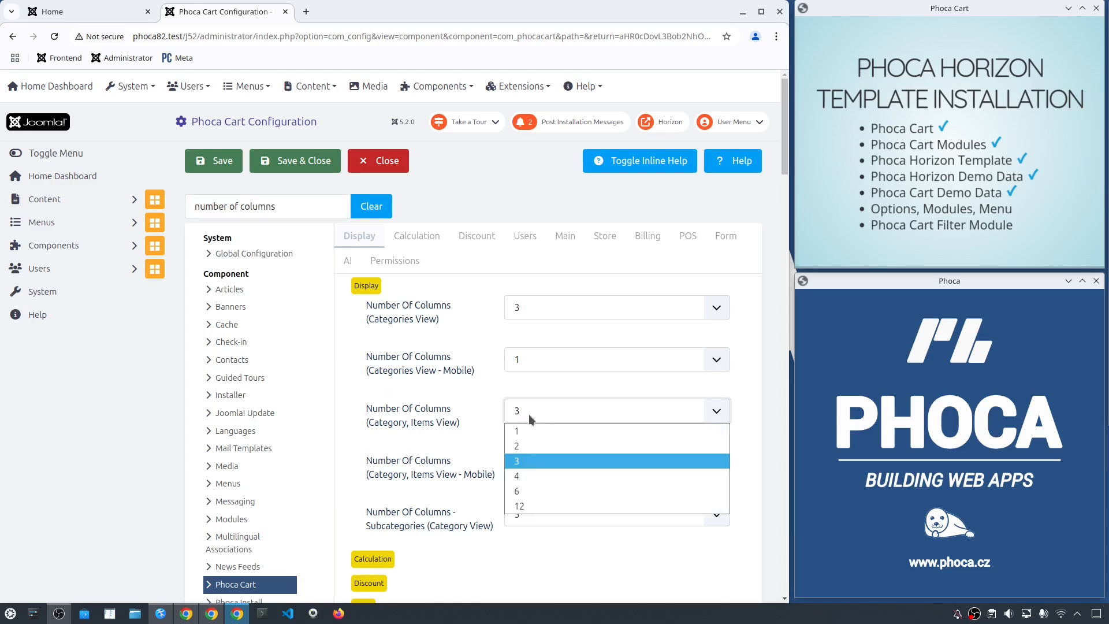
click(525, 470)
Filter the configuration by "add to" and set the Add to Cart, Comparison List and Wish List methods to Ajax with popup window.
drag(284, 203, 184, 209)
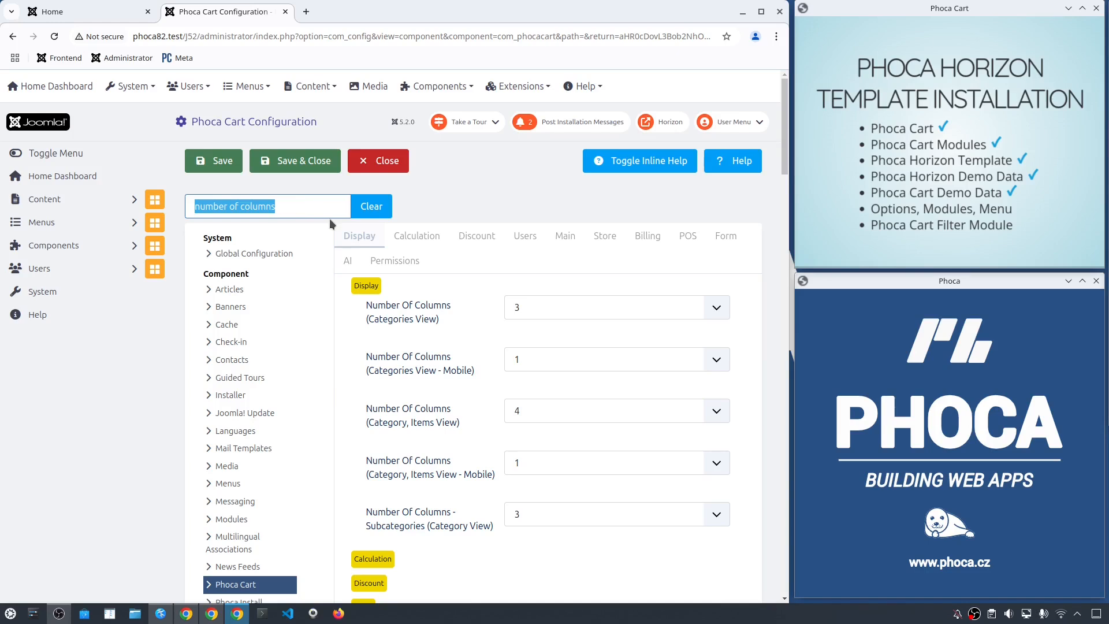
text(add to)
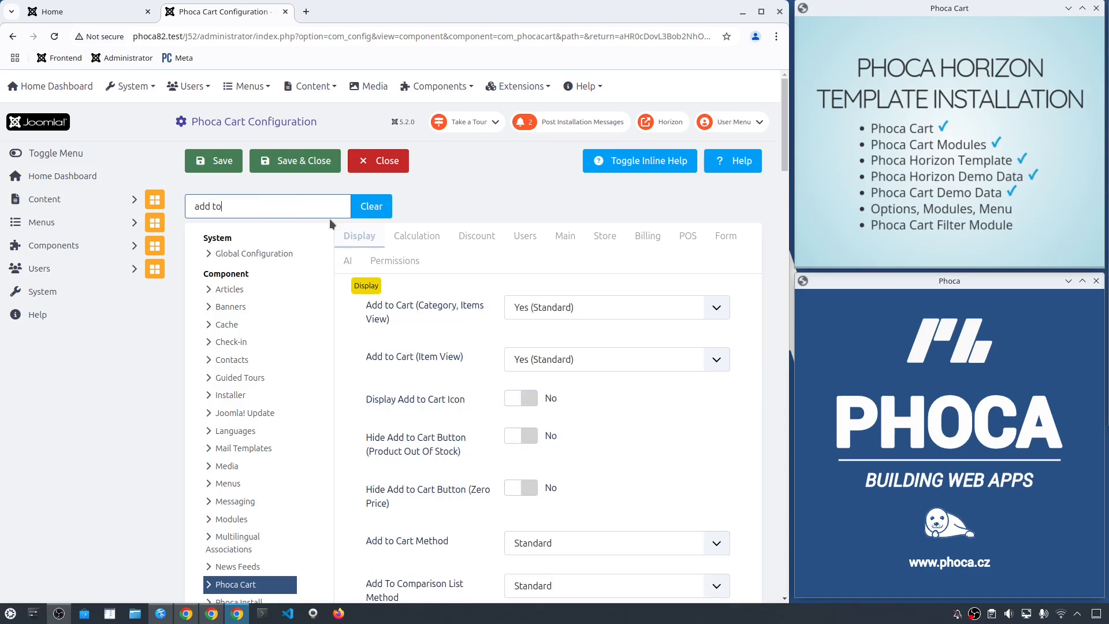
scroll(677, 398, down, 1)
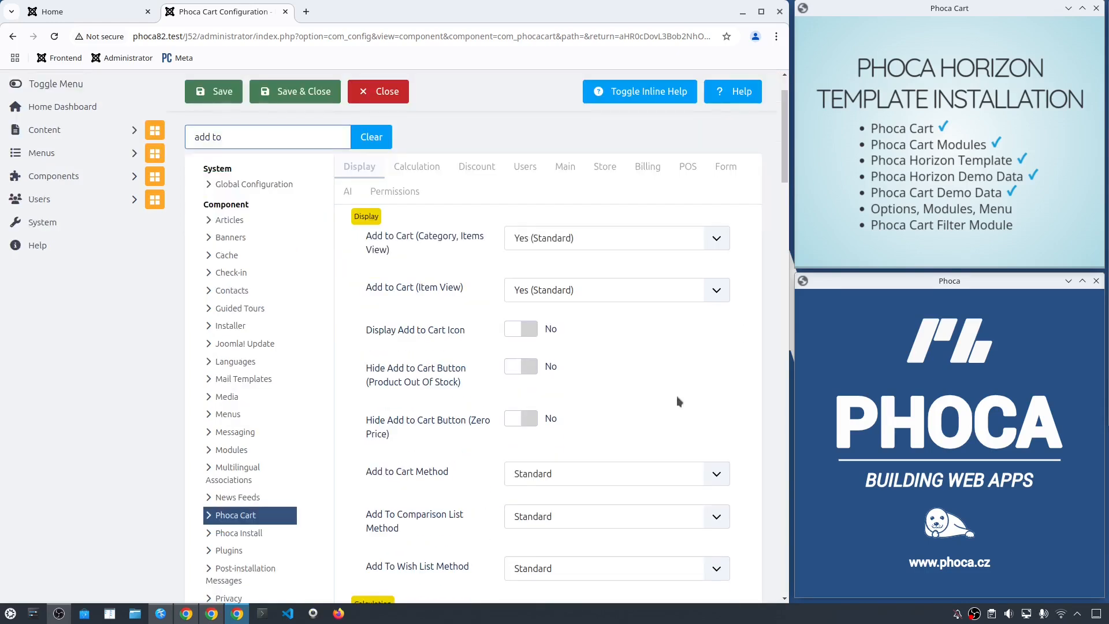
click(579, 473)
click(579, 517)
click(579, 517)
click(562, 569)
click(564, 572)
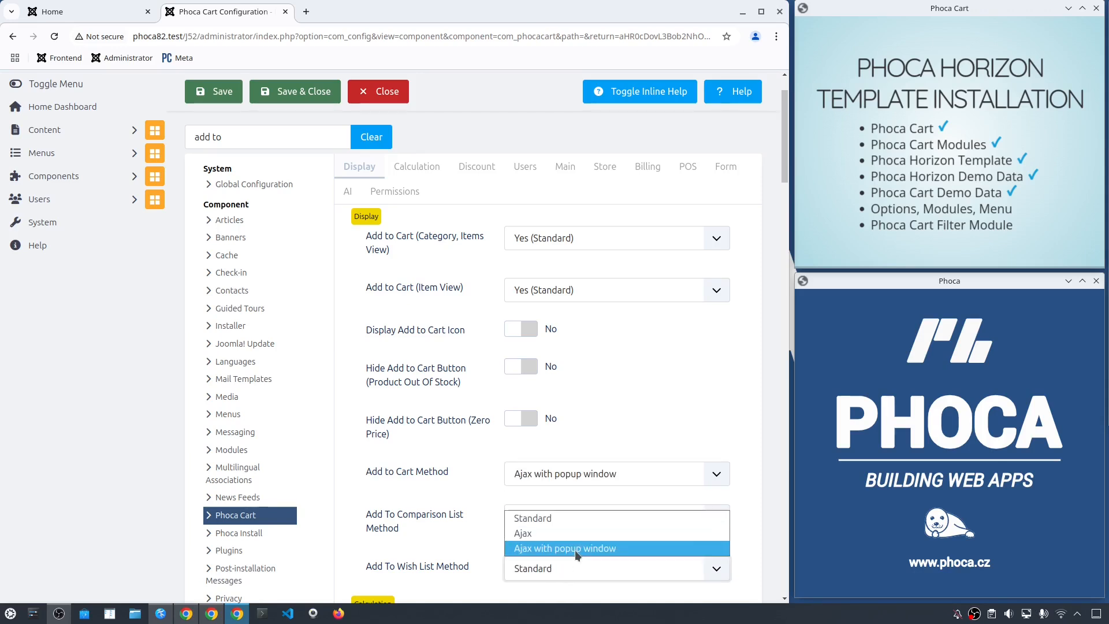
click(575, 550)
Filter the configuration by "rating" and set Display Star Rating to Yes (Including inactive rating).
drag(227, 137, 187, 136)
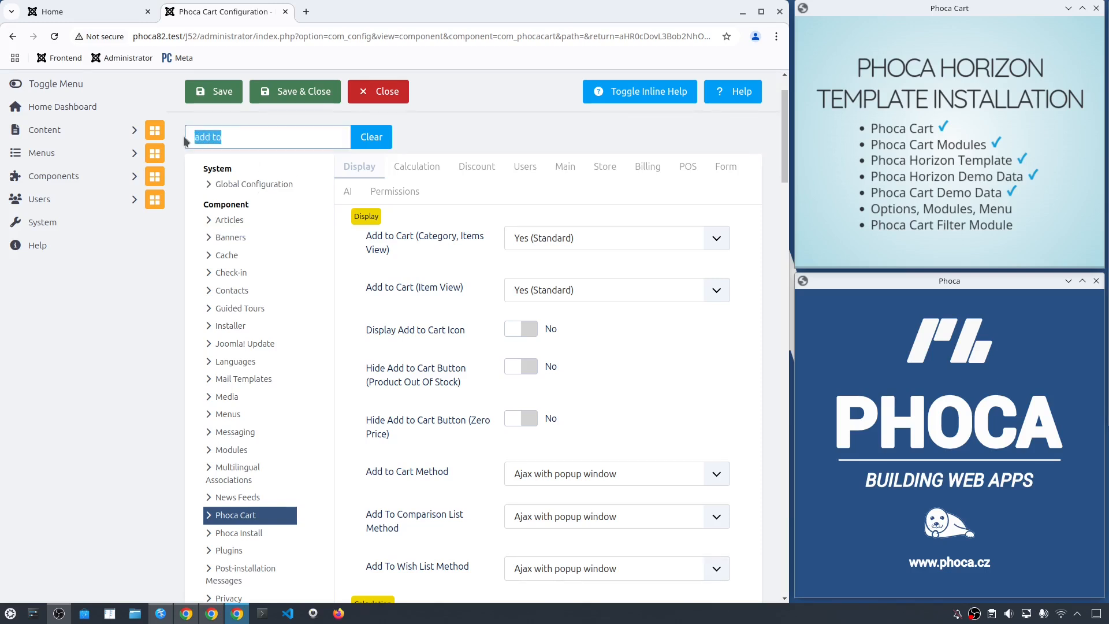
text(rating)
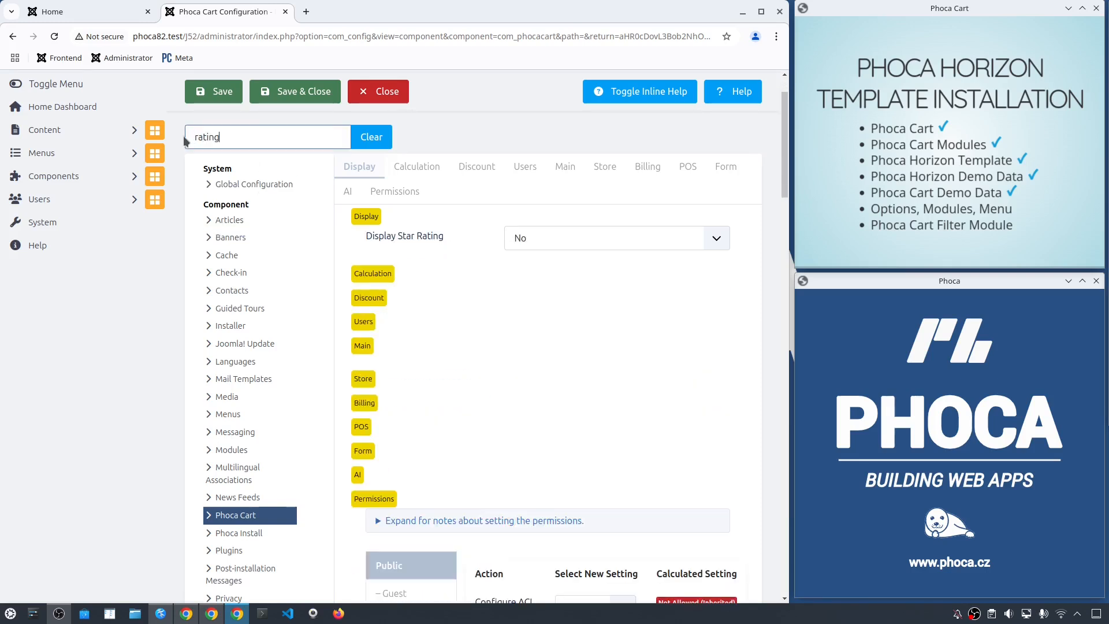
click(539, 242)
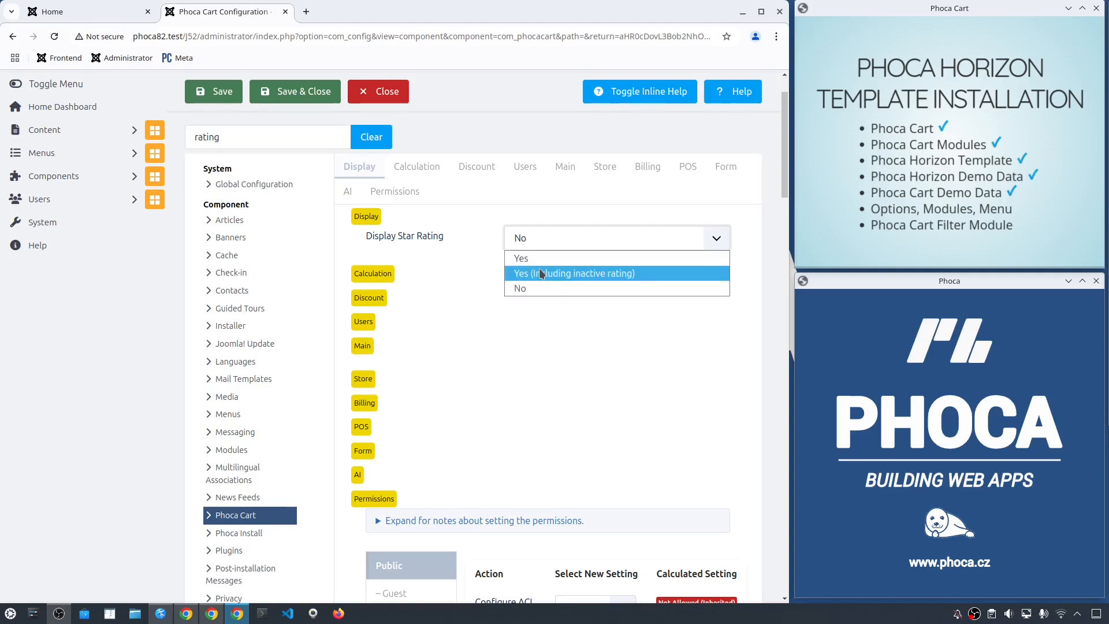
click(539, 268)
Filter the configuration by "icon", enable the Compare, Wish List, Quick View and Add to Cart icons, then save and close the configuration.
click(255, 131)
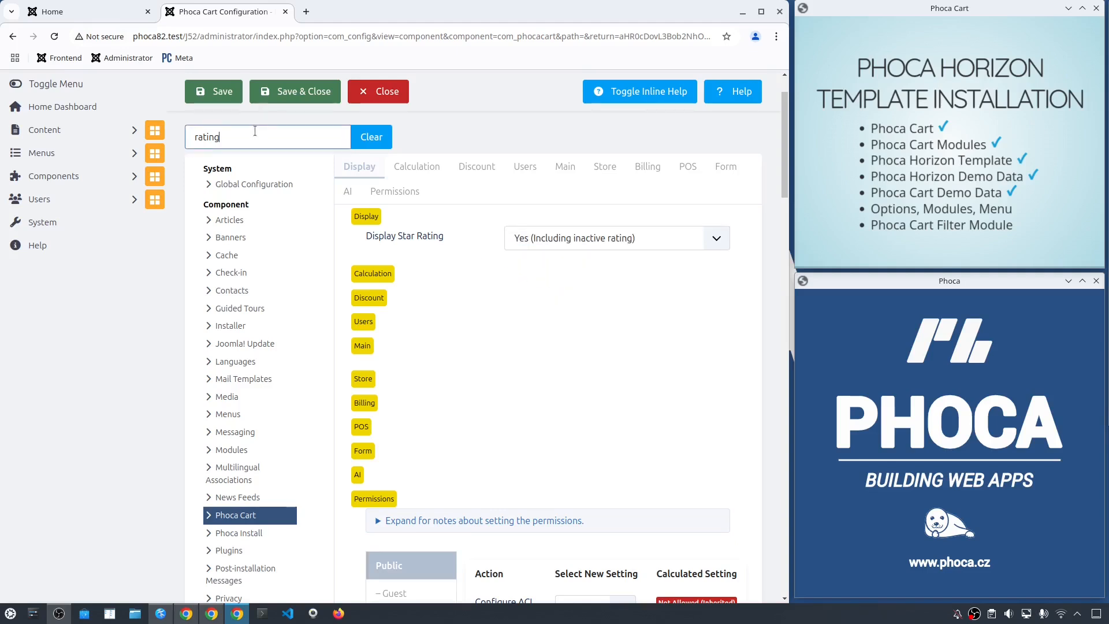
key(BackSpace)
key(BackSpace)
key(BackSpace)
key(BackSpace)
key(BackSpace)
key(BackSpace)
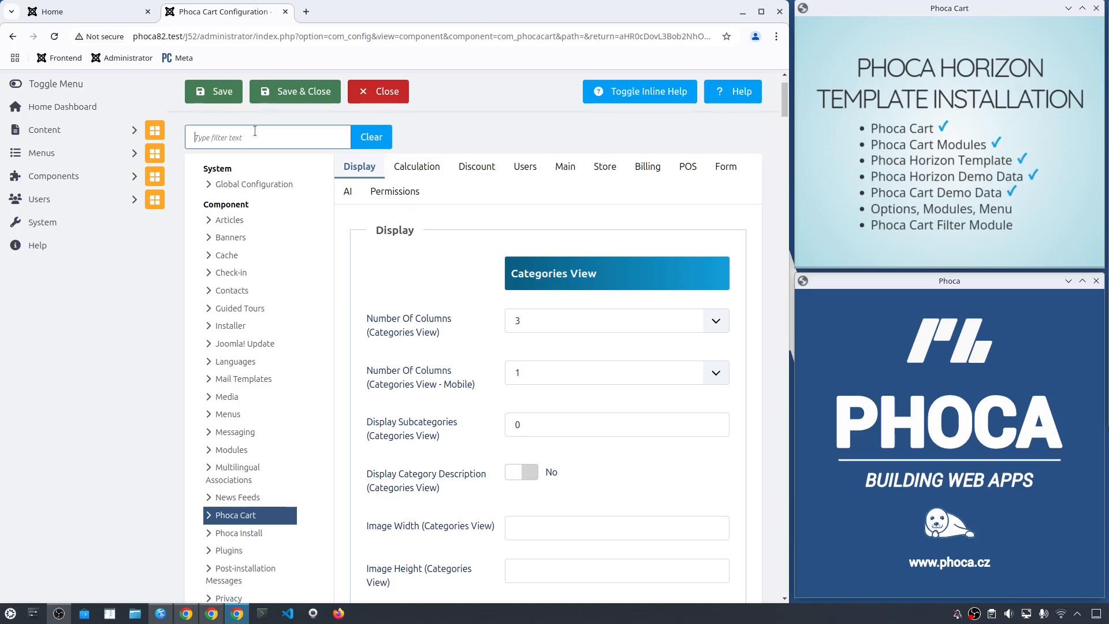
text(icon)
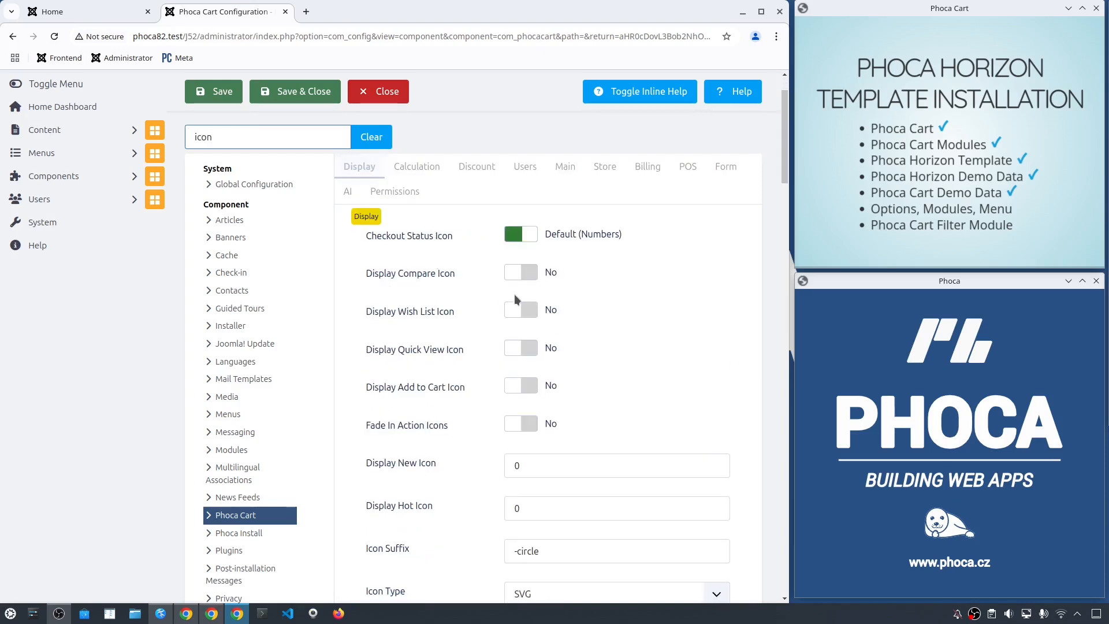
click(525, 273)
click(529, 310)
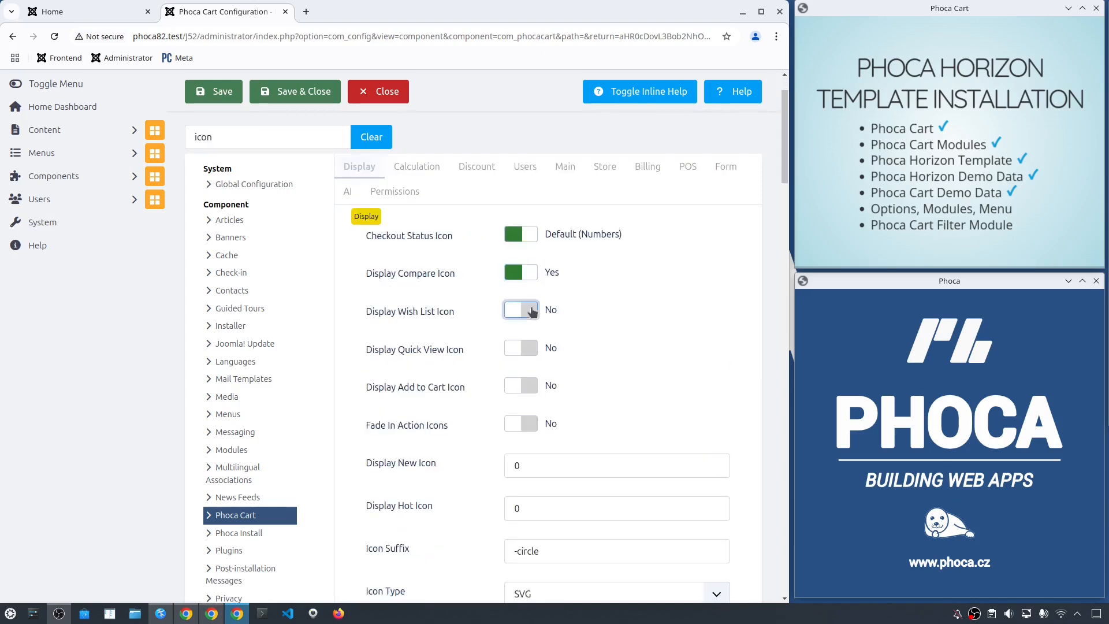
click(529, 351)
click(523, 384)
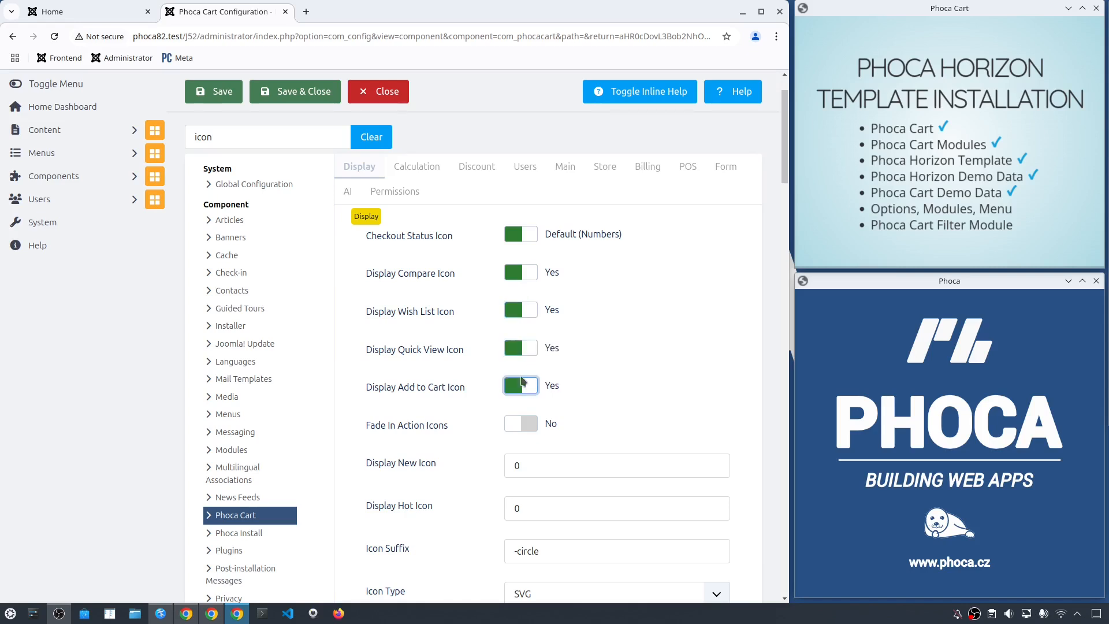
click(298, 102)
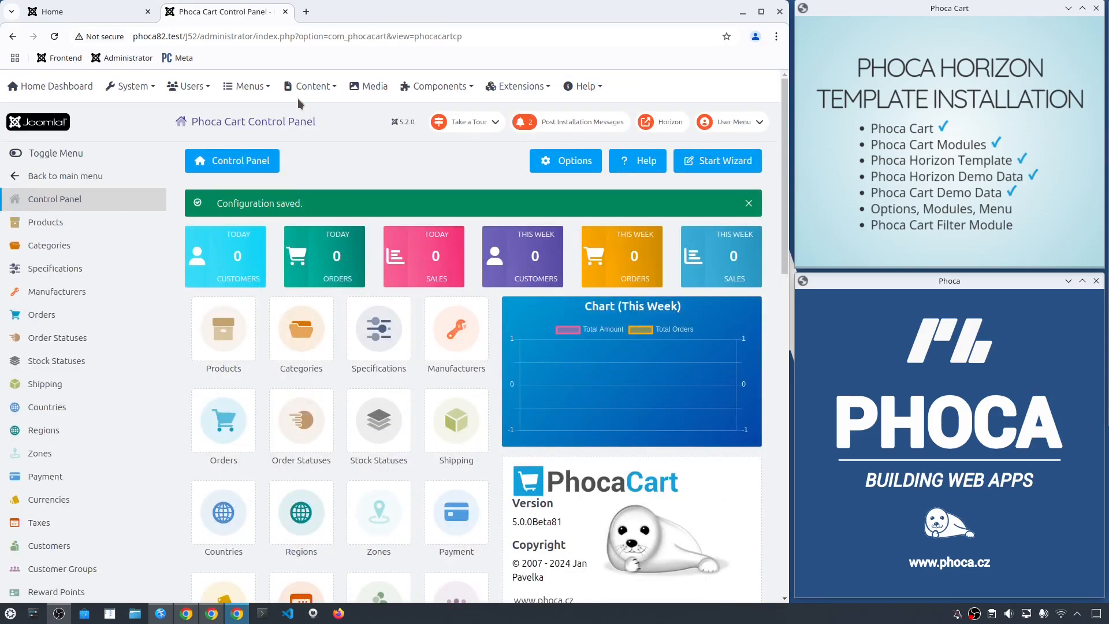
Open the list of site modules and filter it by the position sidebar-right.
click(523, 86)
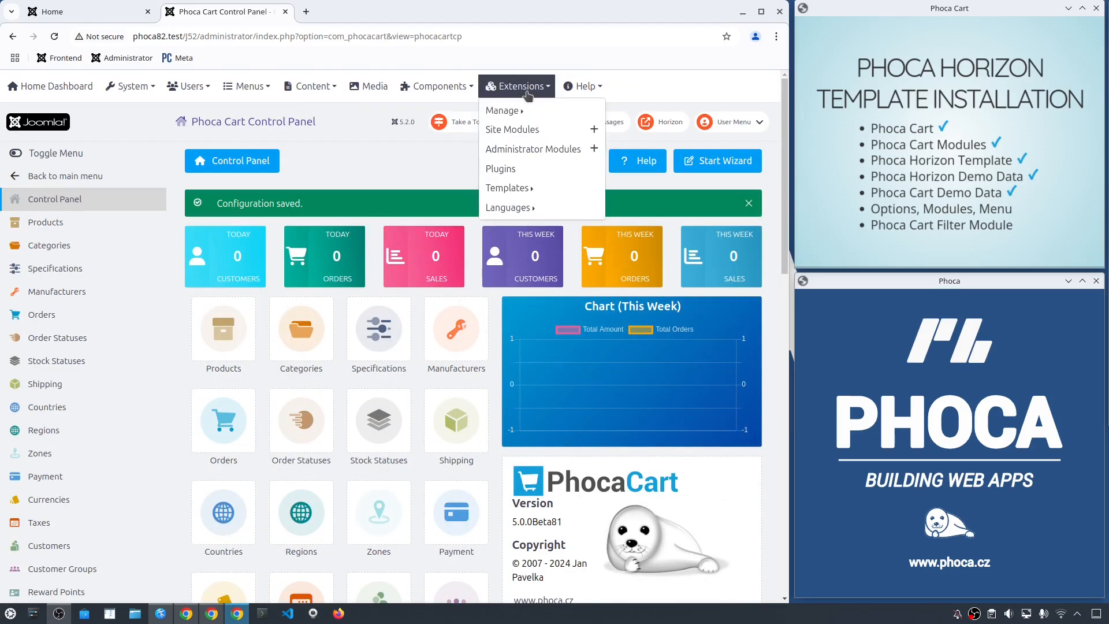
click(531, 133)
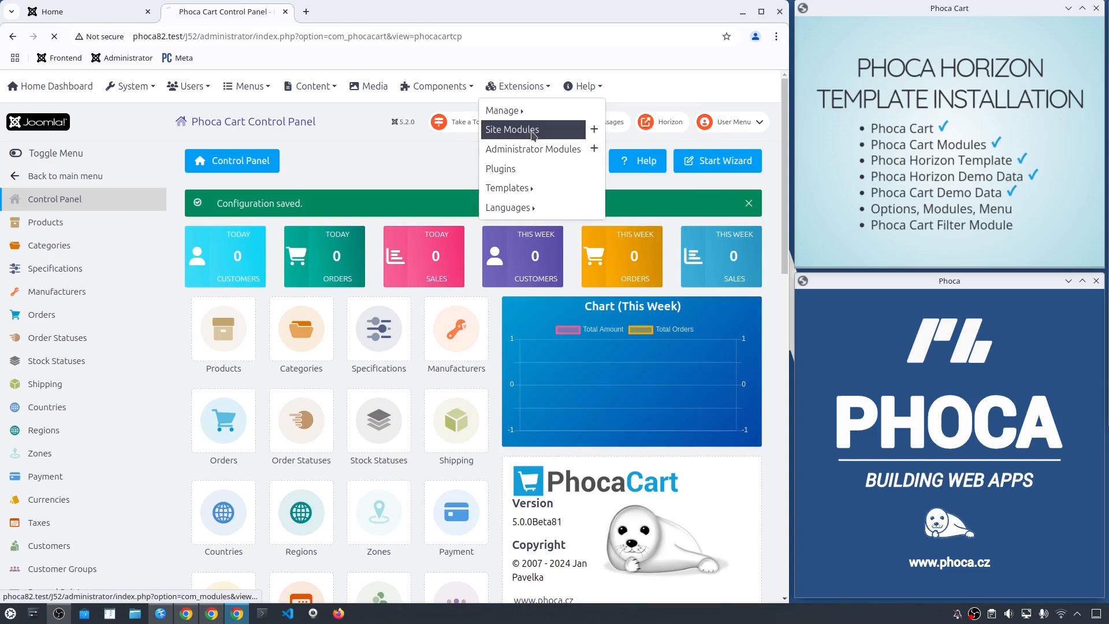
click(518, 243)
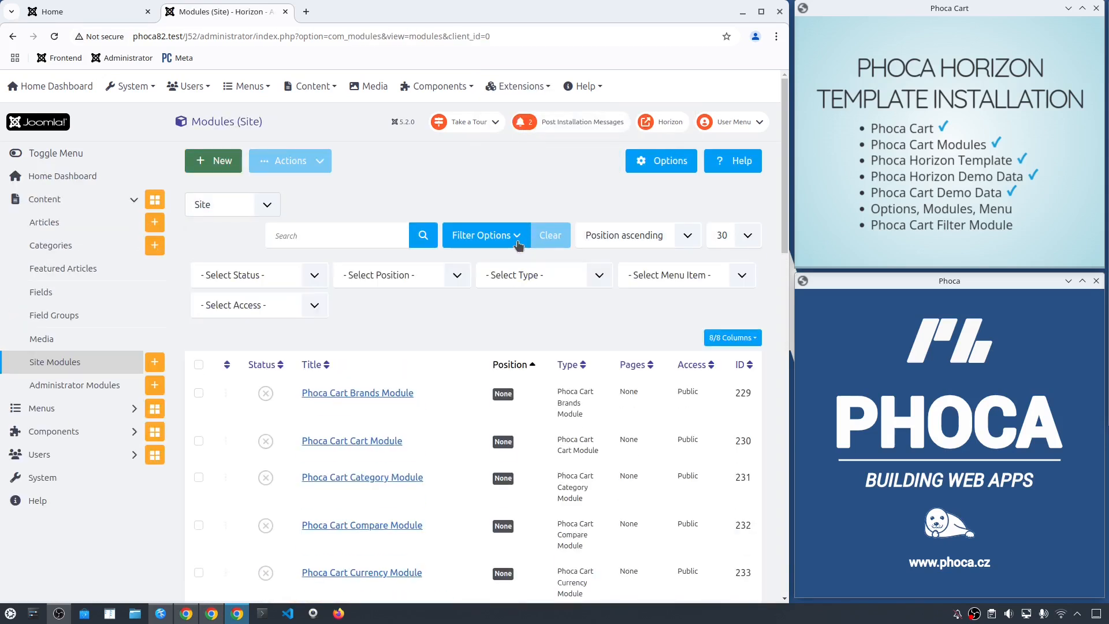
click(411, 279)
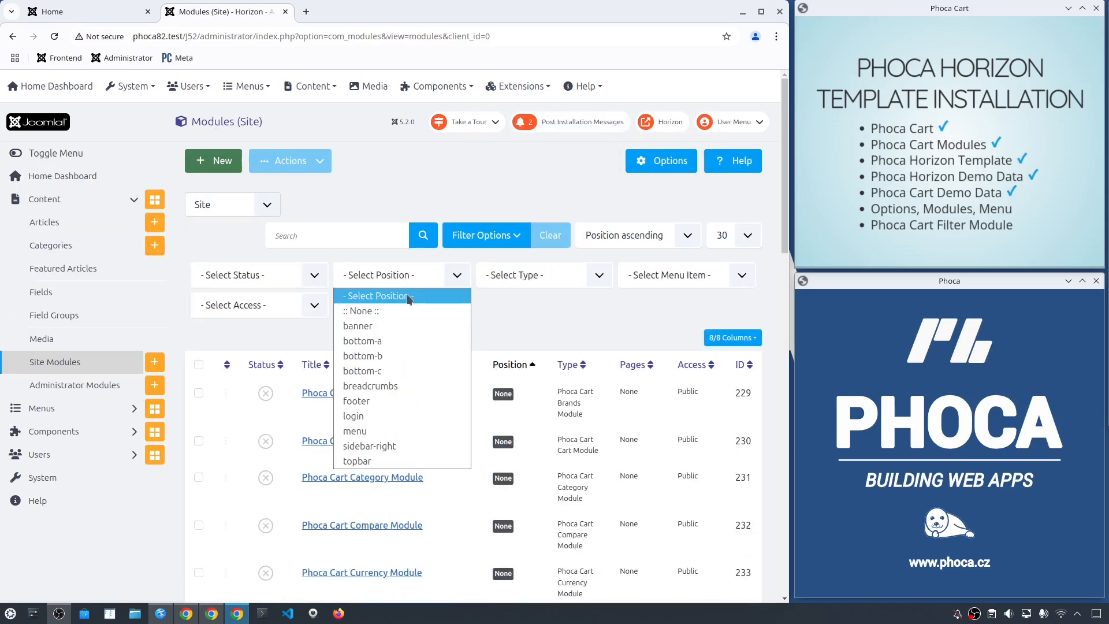
click(405, 445)
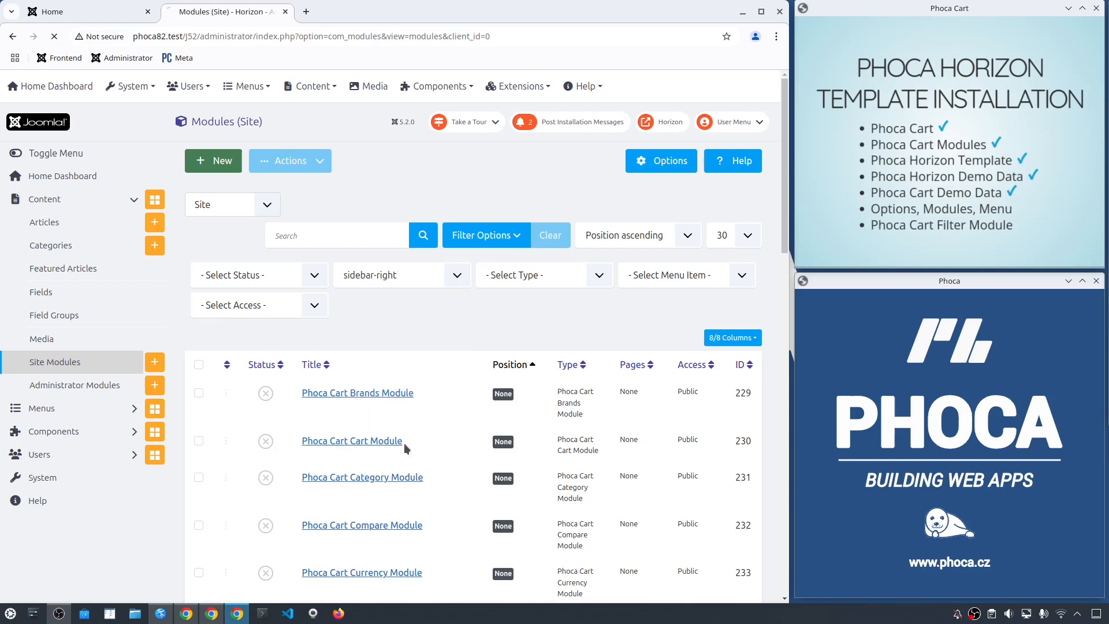
Unpublish the Main Menu and Login Form modules in the sidebar-right position.
click(198, 365)
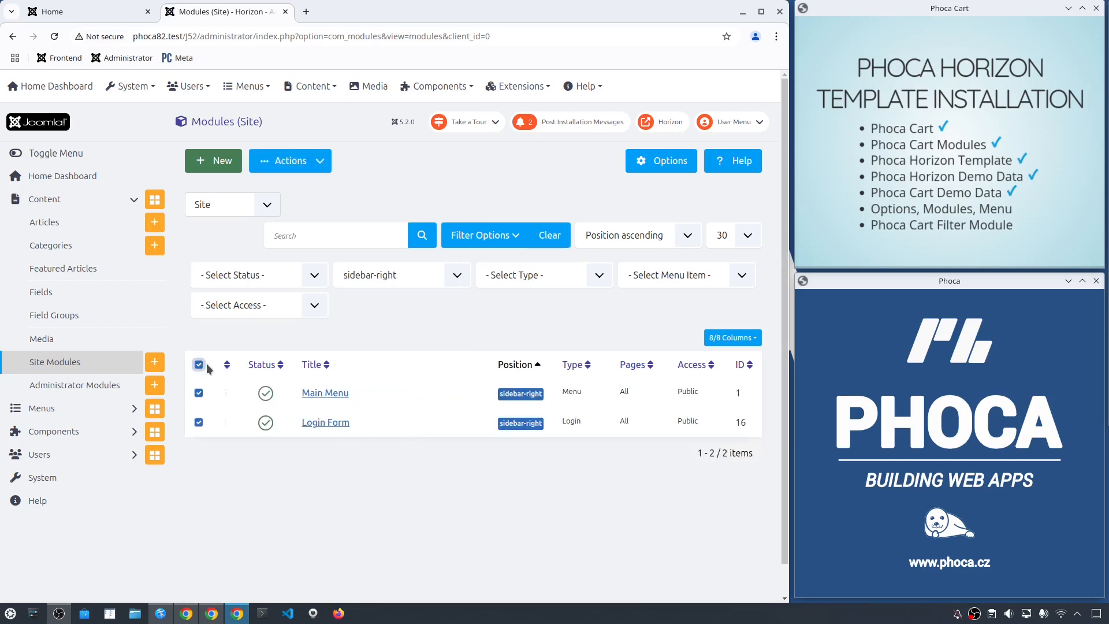
click(289, 163)
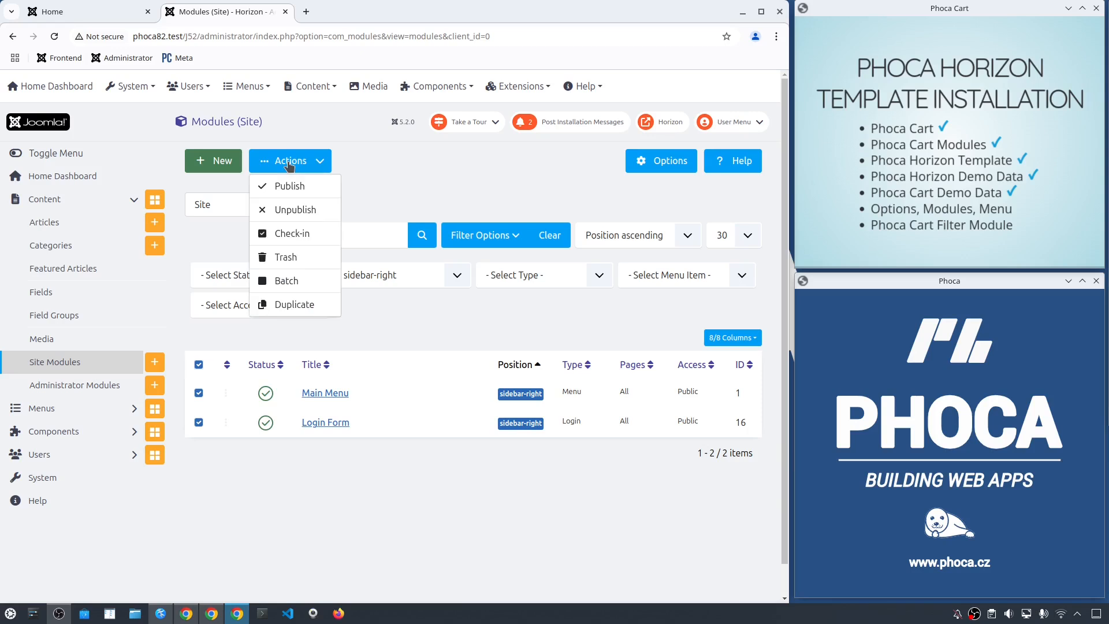
click(286, 206)
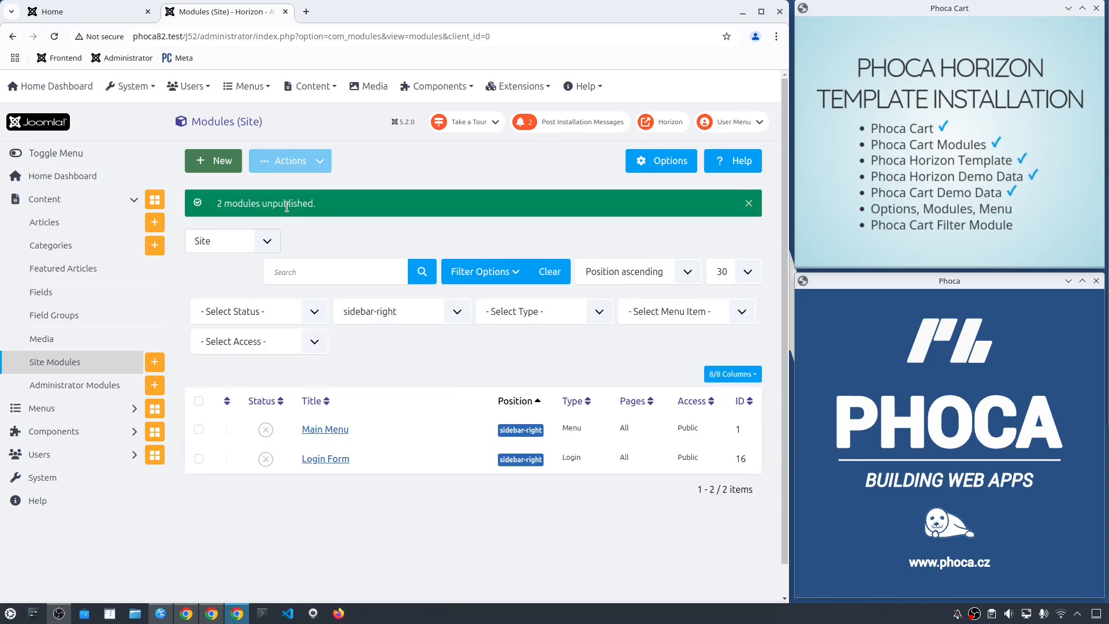
Open the Home item of the Main Menu for editing.
click(248, 86)
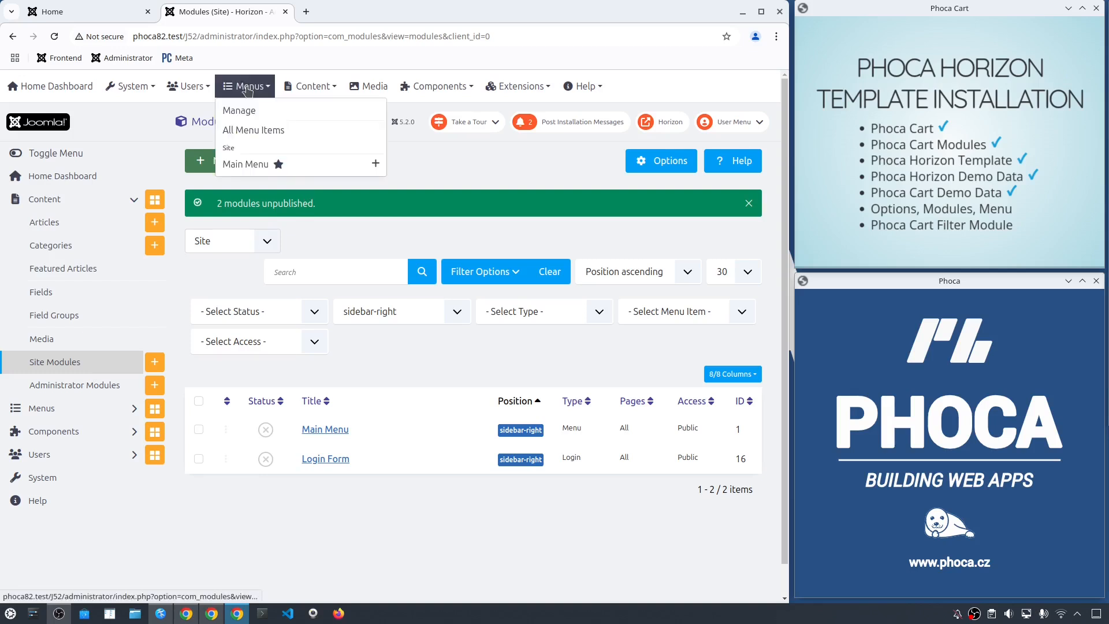
click(255, 164)
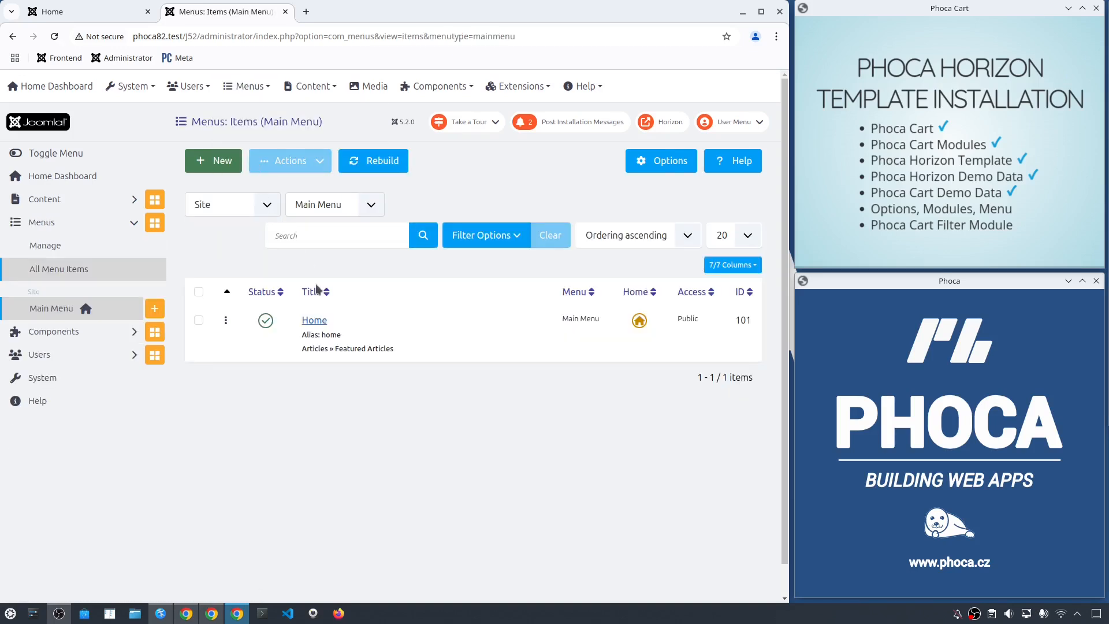
click(316, 321)
Try to set the menu item's title to Shop and its alias to shop.
drag(121, 223, 20, 226)
text(Shop)
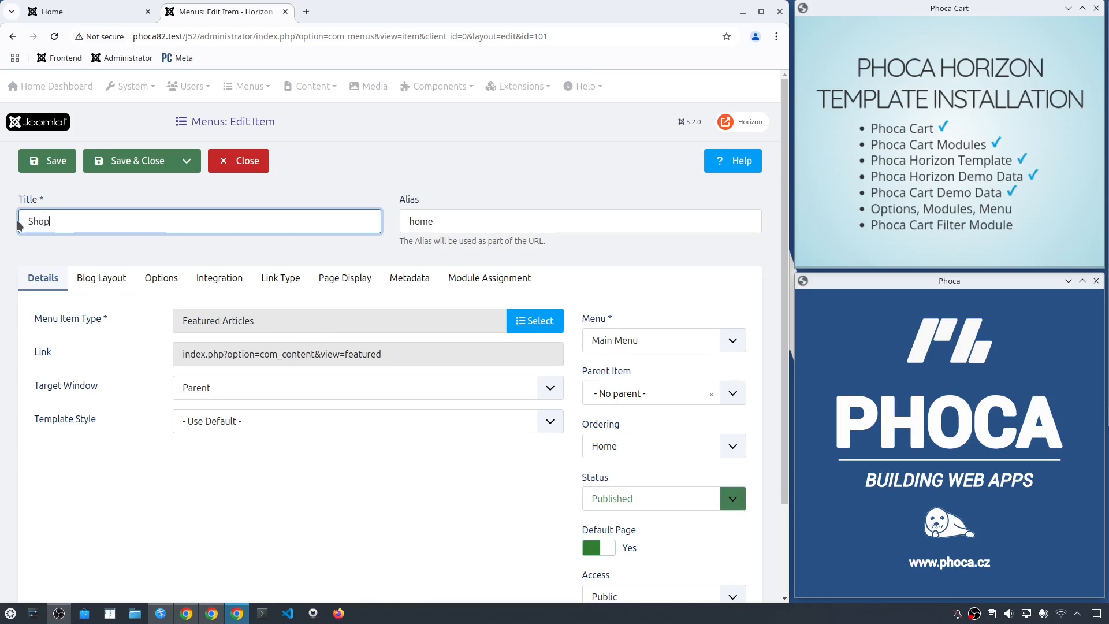
click(446, 219)
key(BackSpace)
key(BackSpace)
text(shop)
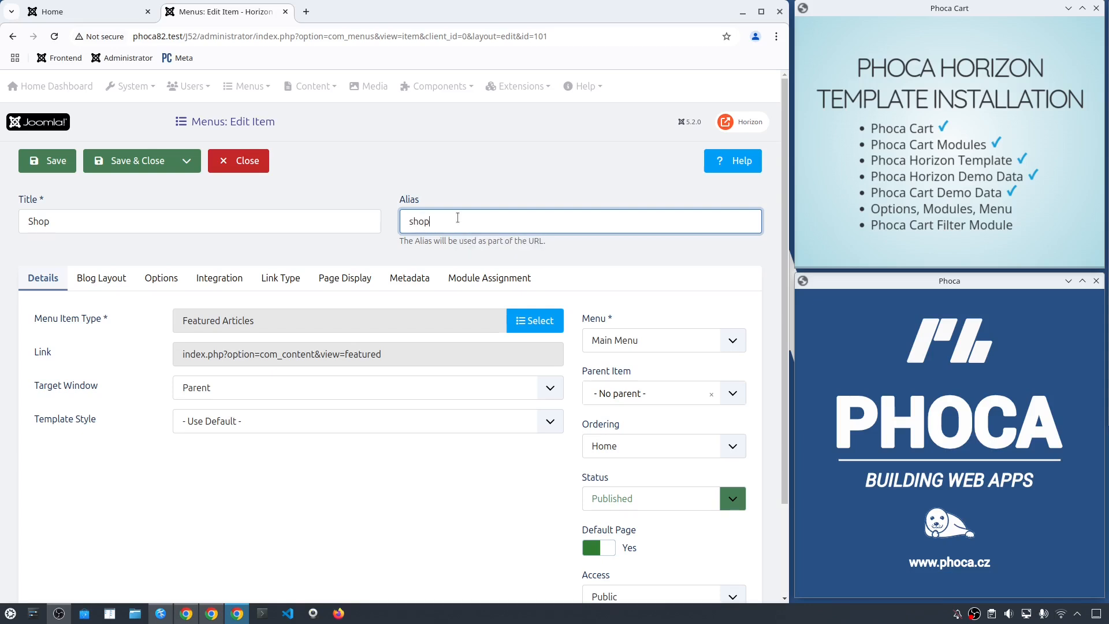
Set the menu item type to Phoca Cart's Categories View (Category list layout - default view), then save and close the item.
click(532, 327)
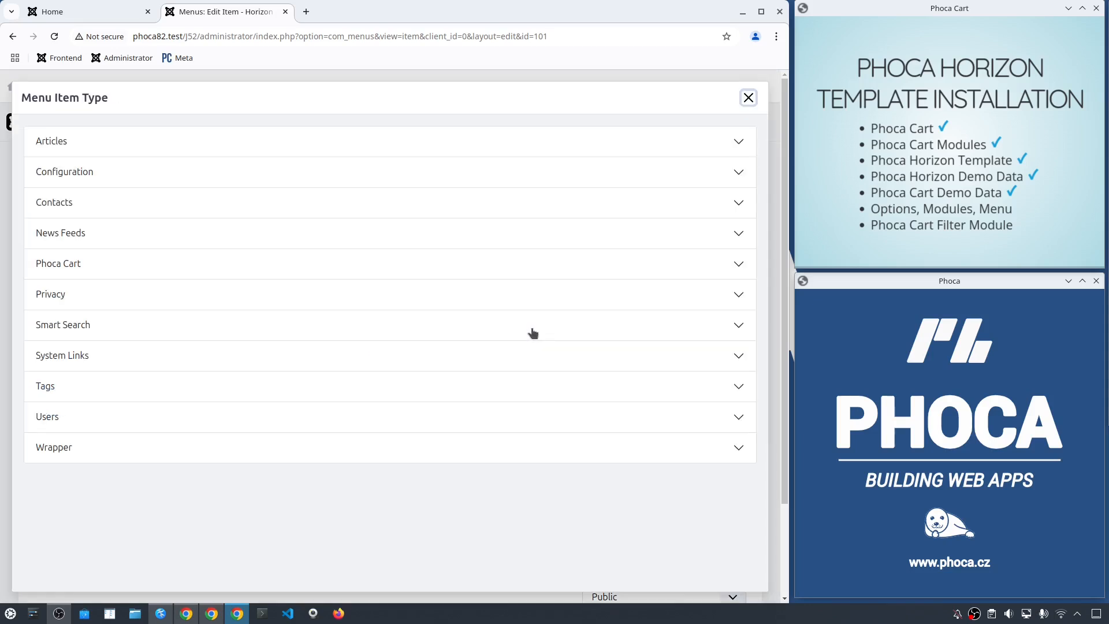
click(69, 265)
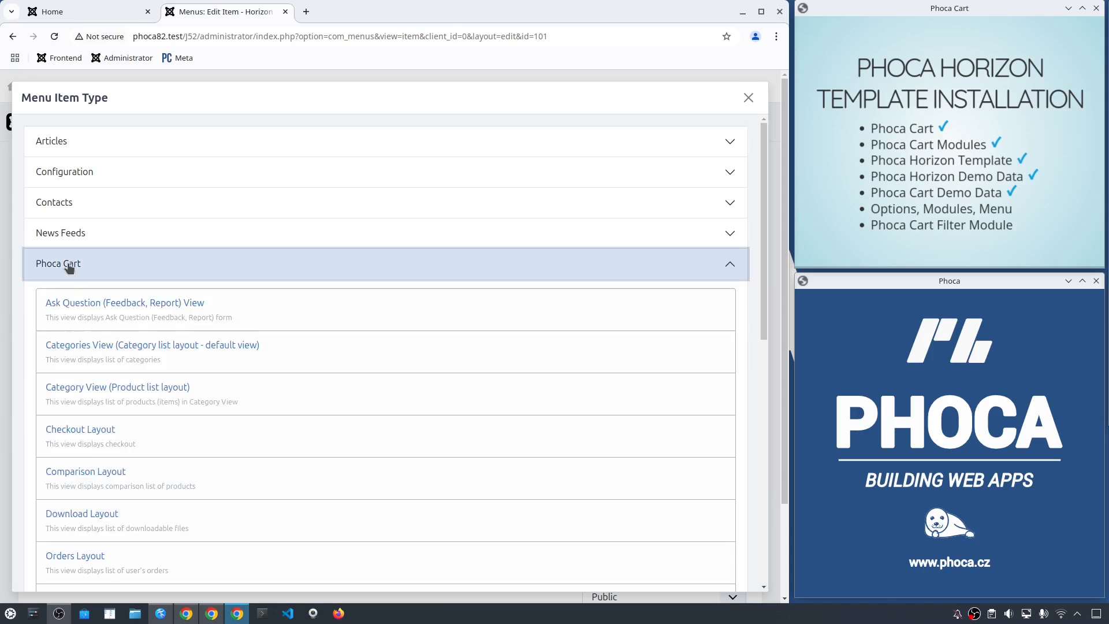
click(98, 350)
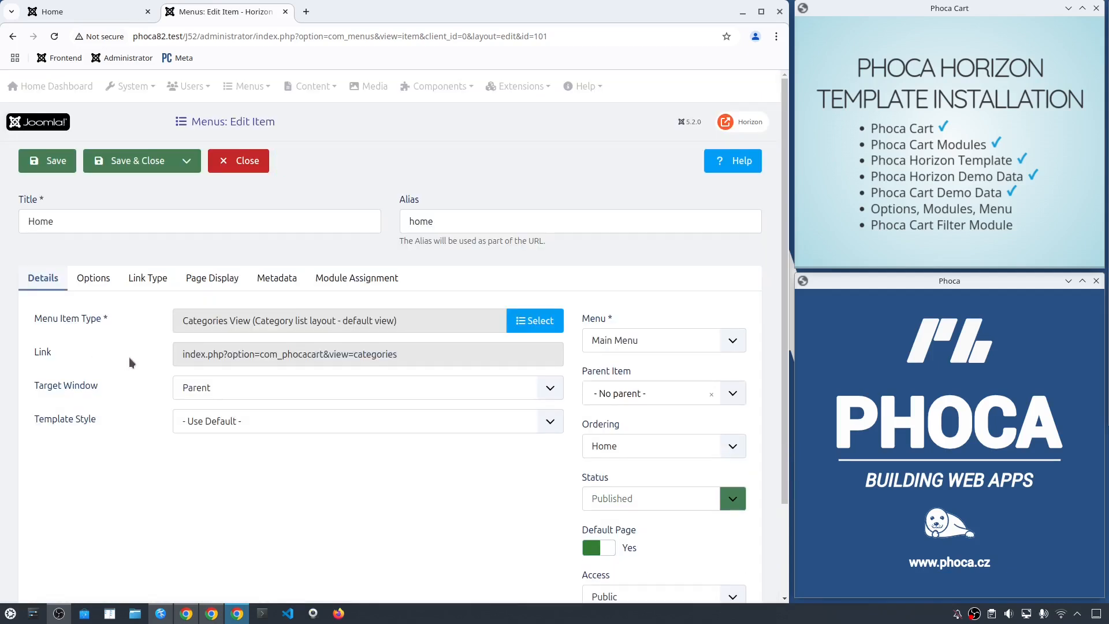
click(134, 161)
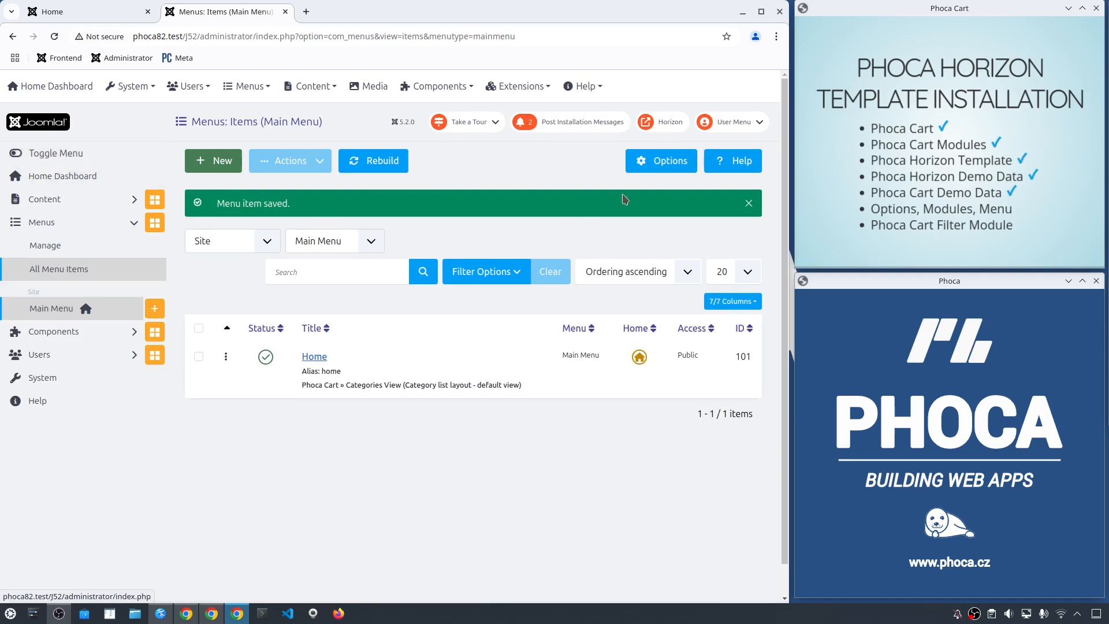
Tick off Options, Modules, Menu and Phoca Cart Filter Module on the checklist, returning to the Home Dashboard in between.
click(1020, 218)
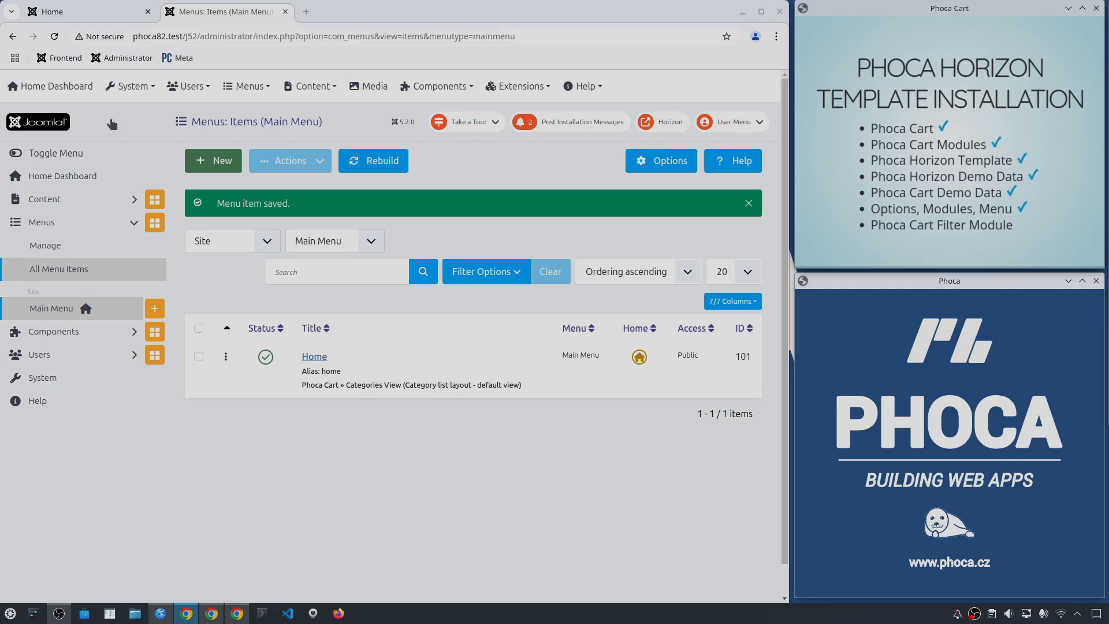
click(64, 123)
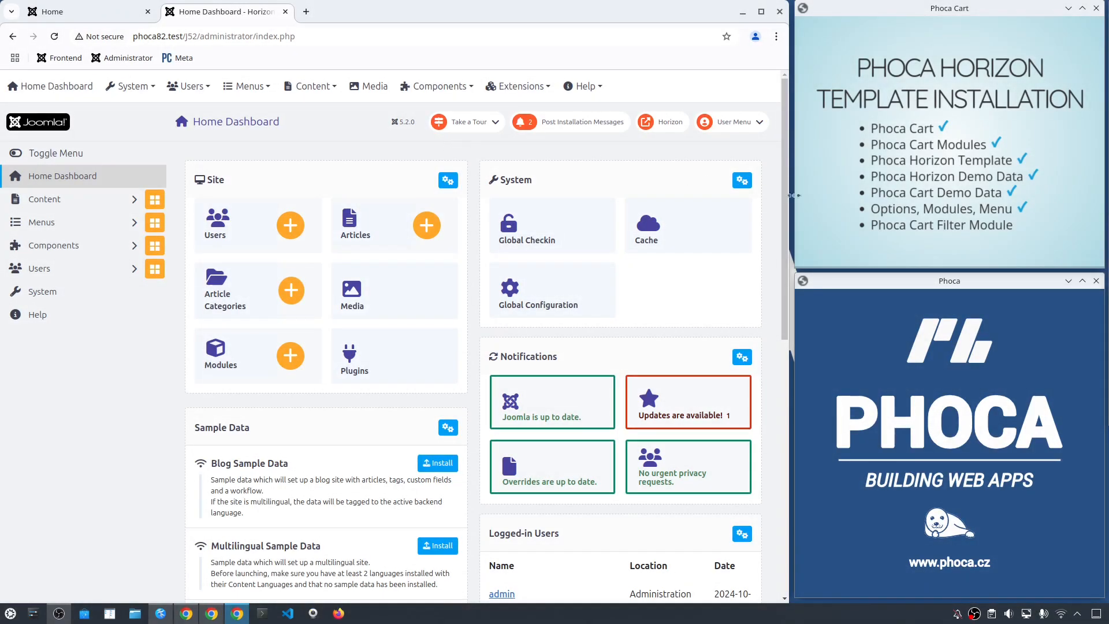
click(1029, 229)
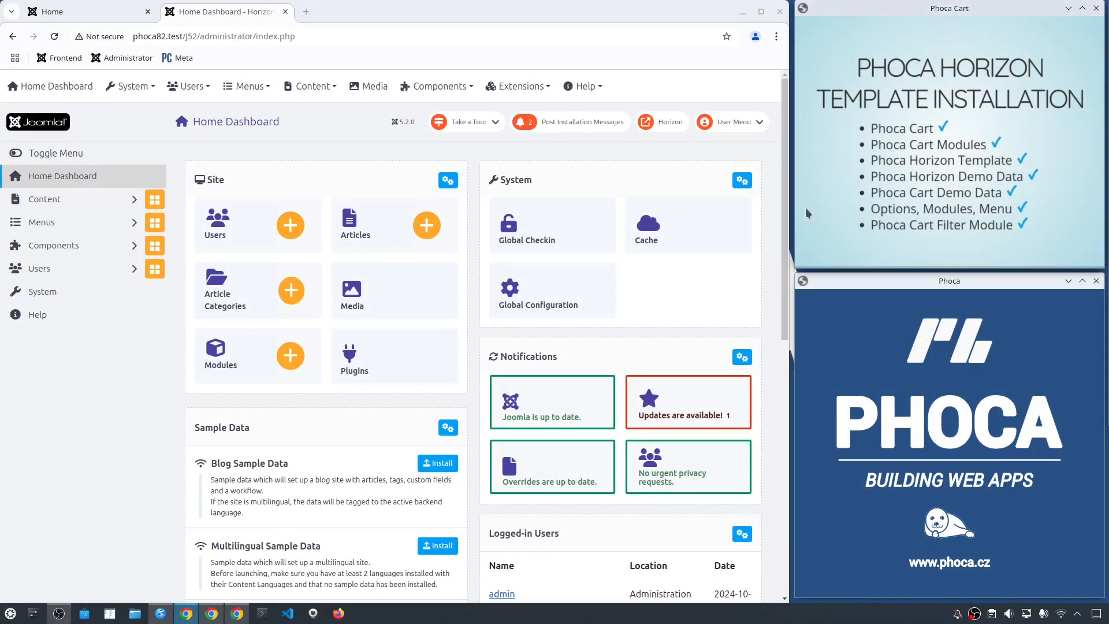
Search the site modules for "filter" and open the Phoca Cart Filter Module for editing.
click(518, 86)
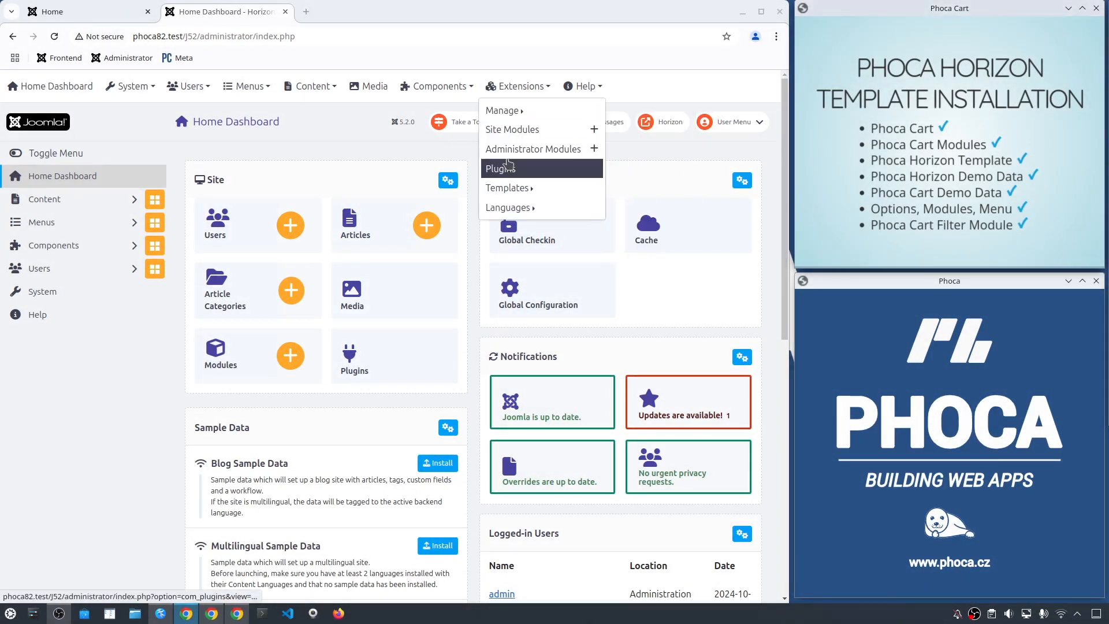
click(514, 134)
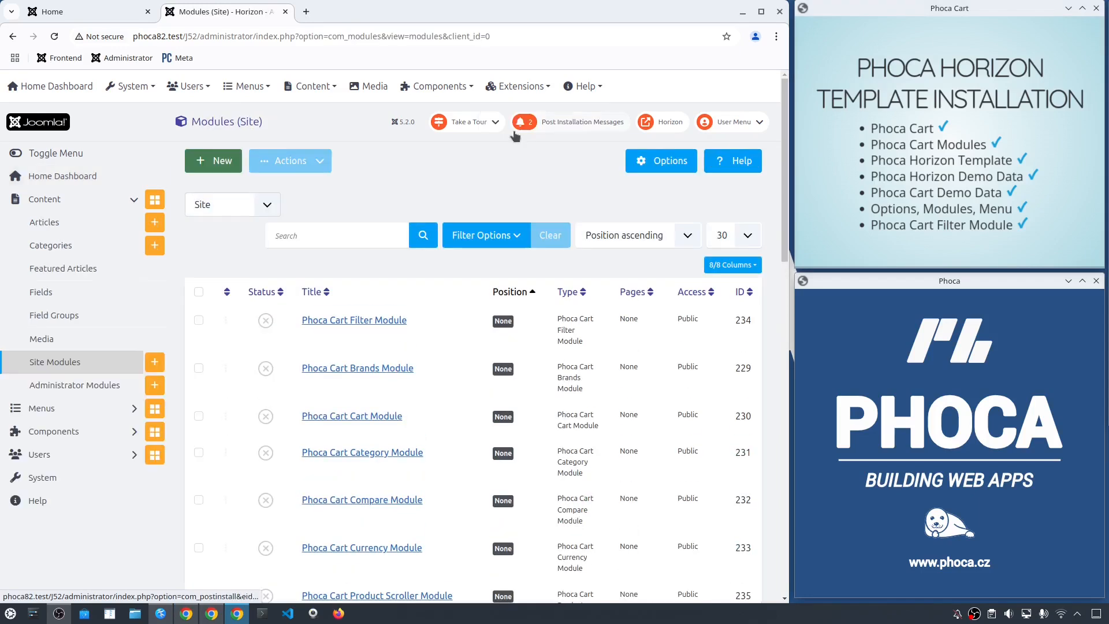
click(342, 233)
text(filter)
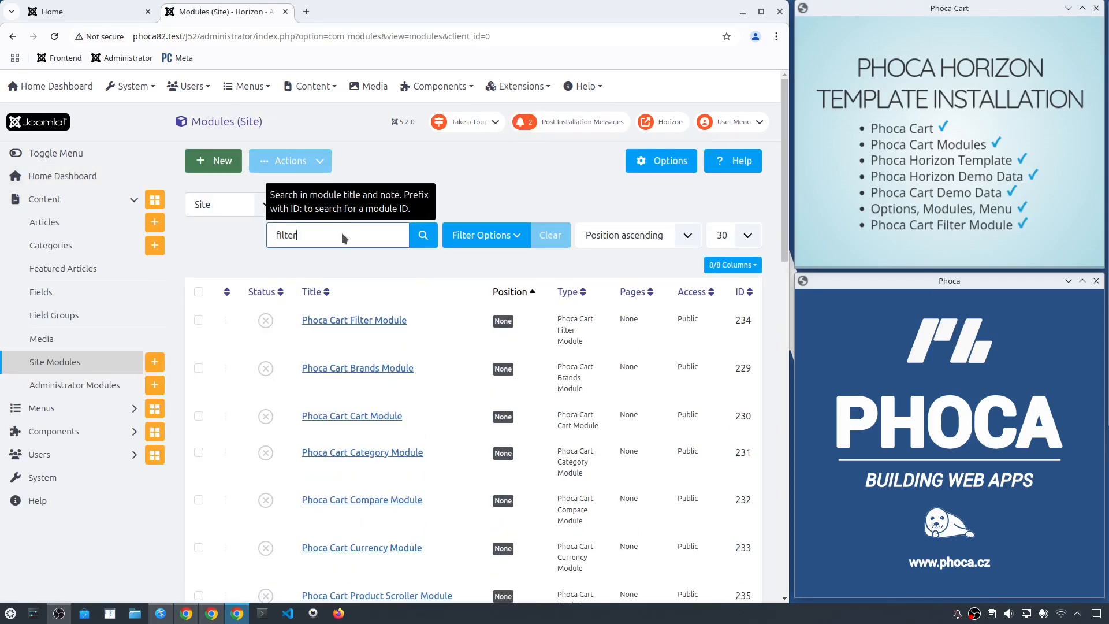
key(Return)
click(348, 321)
Set the module's title to Filter and its position to Sidebar-left [sidebar-left].
drag(149, 229, 9, 218)
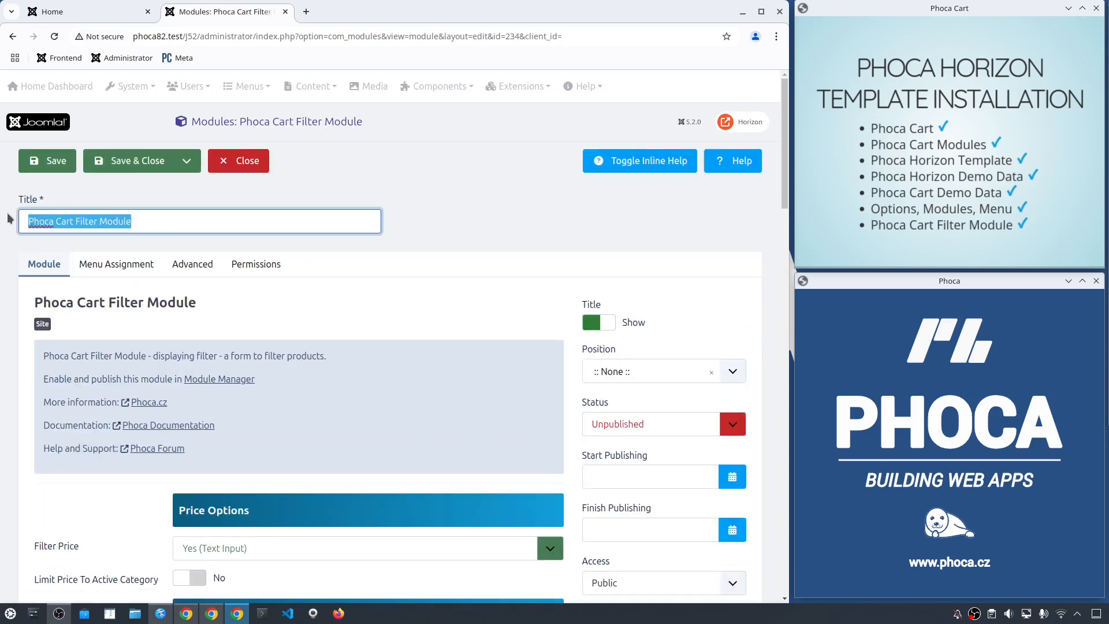
text(Filter)
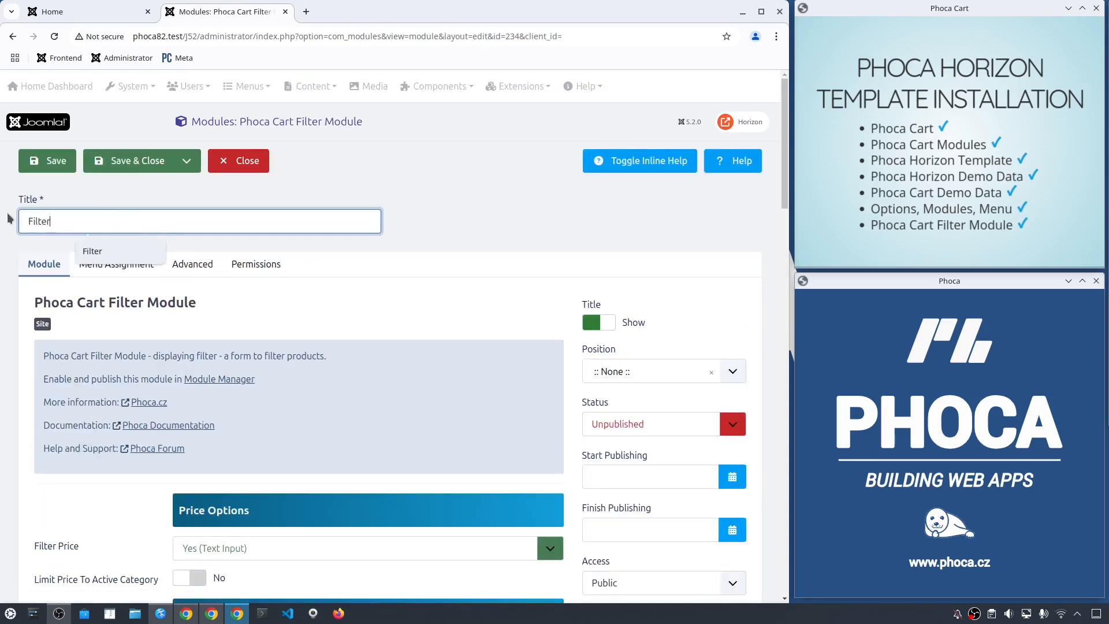
click(614, 375)
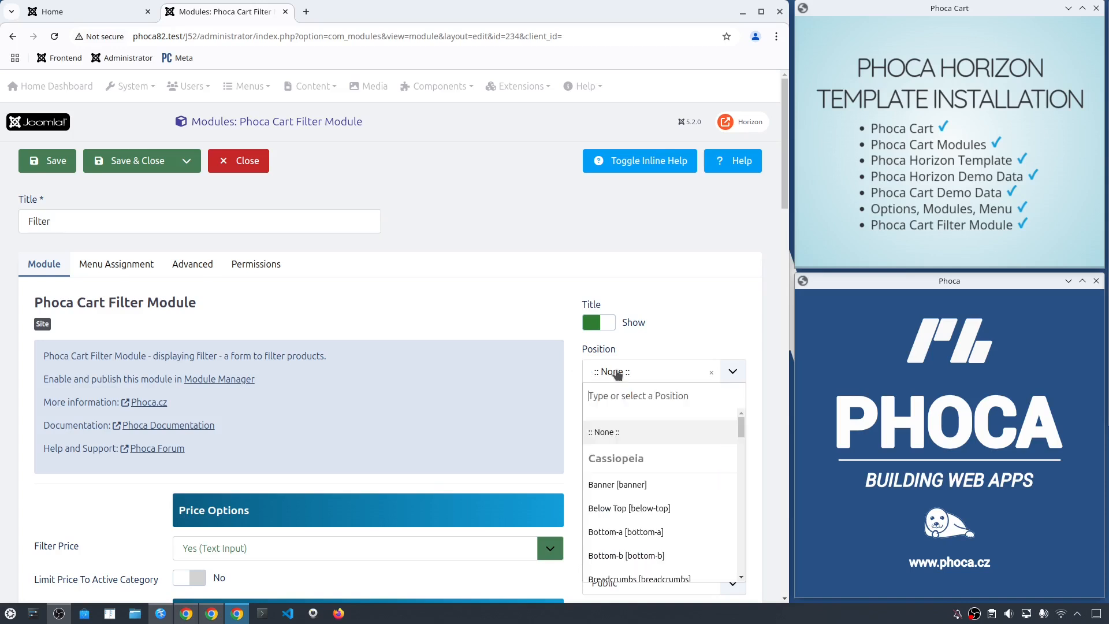
text(side)
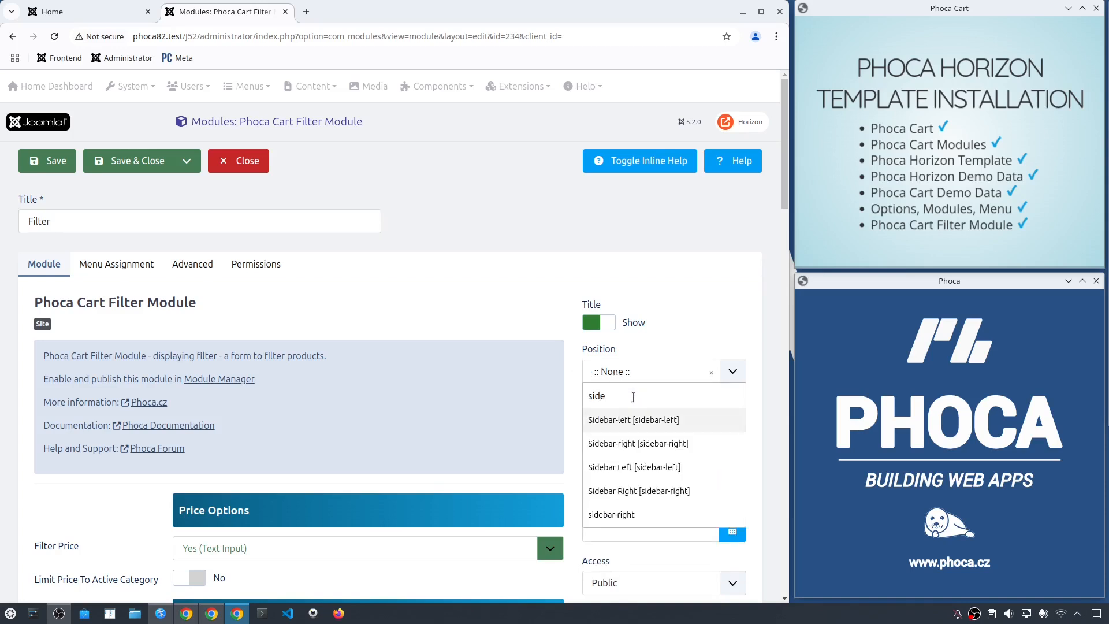
key(Return)
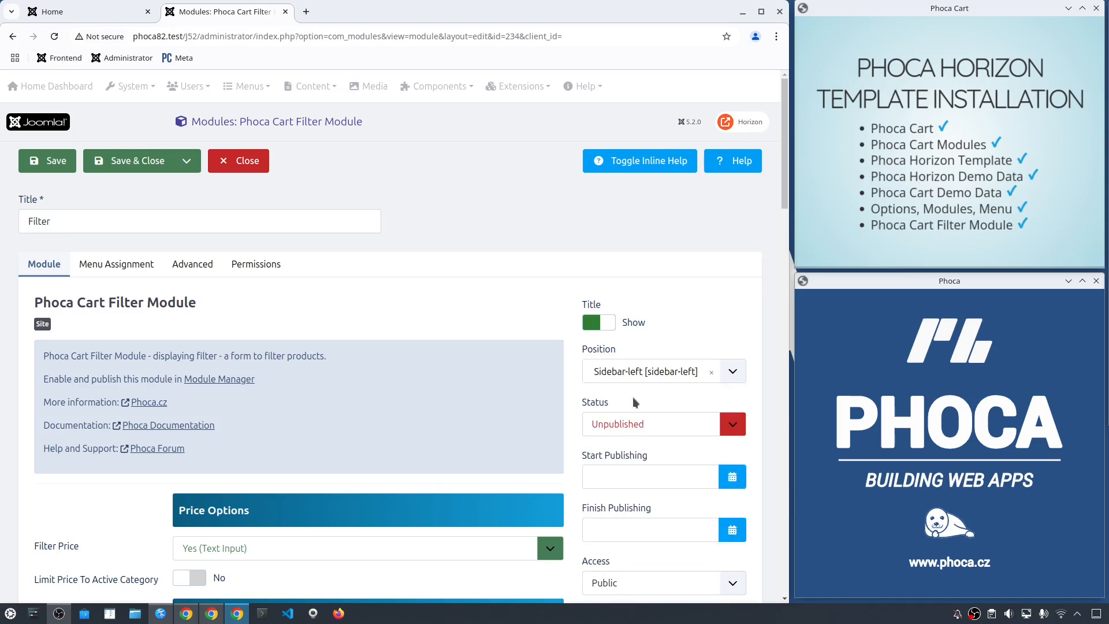
Set the module's status to Published and enable Filter Attributes in its attribute options.
click(621, 424)
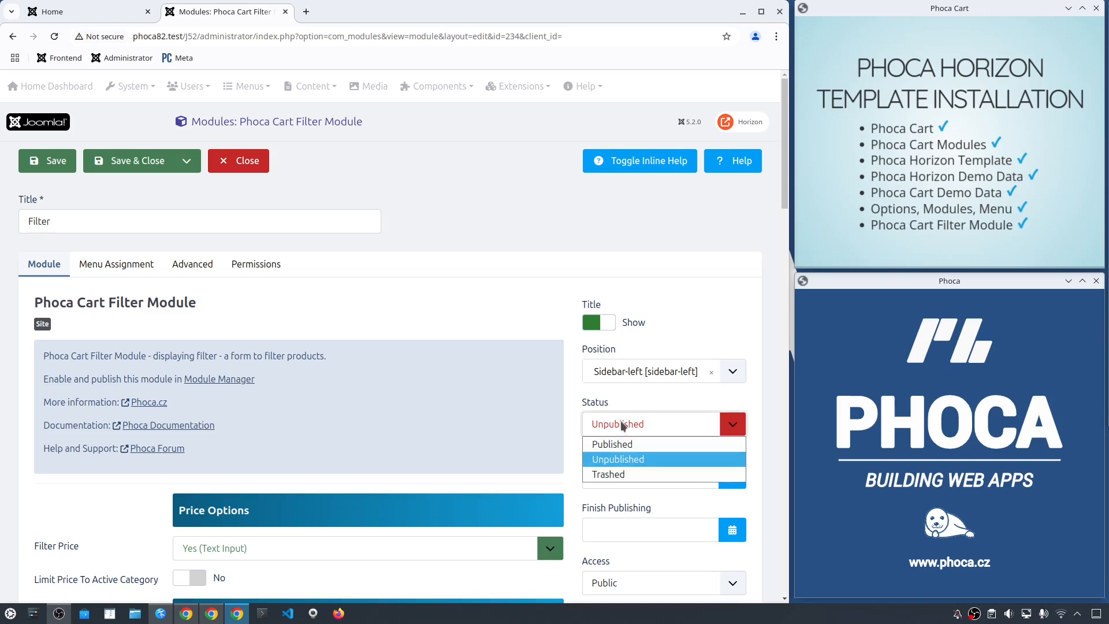
click(627, 445)
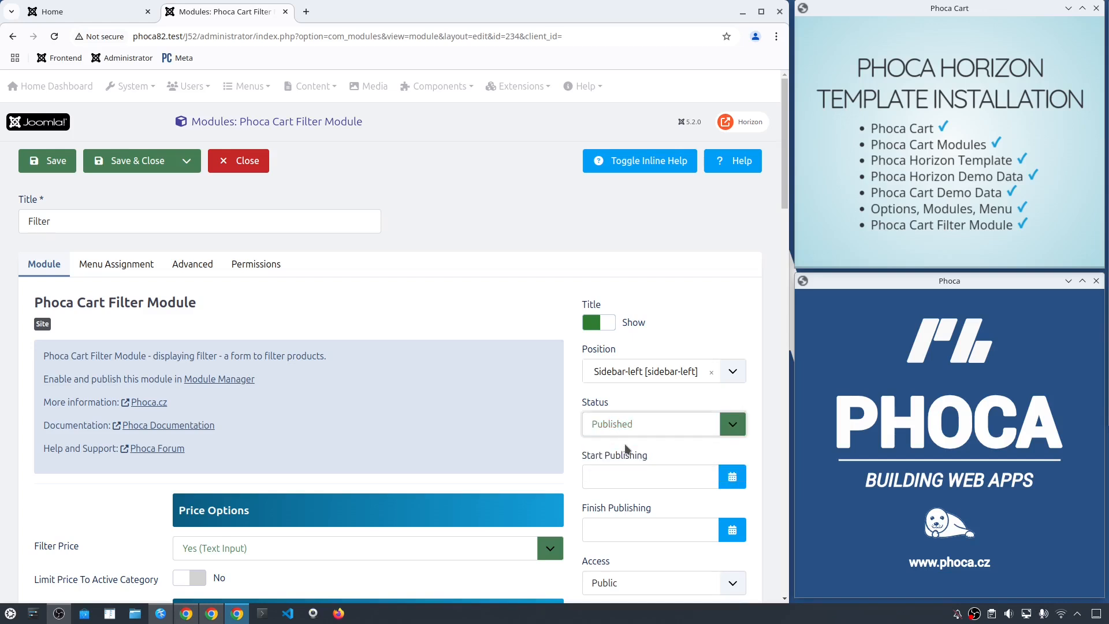
scroll(347, 464, down, 9)
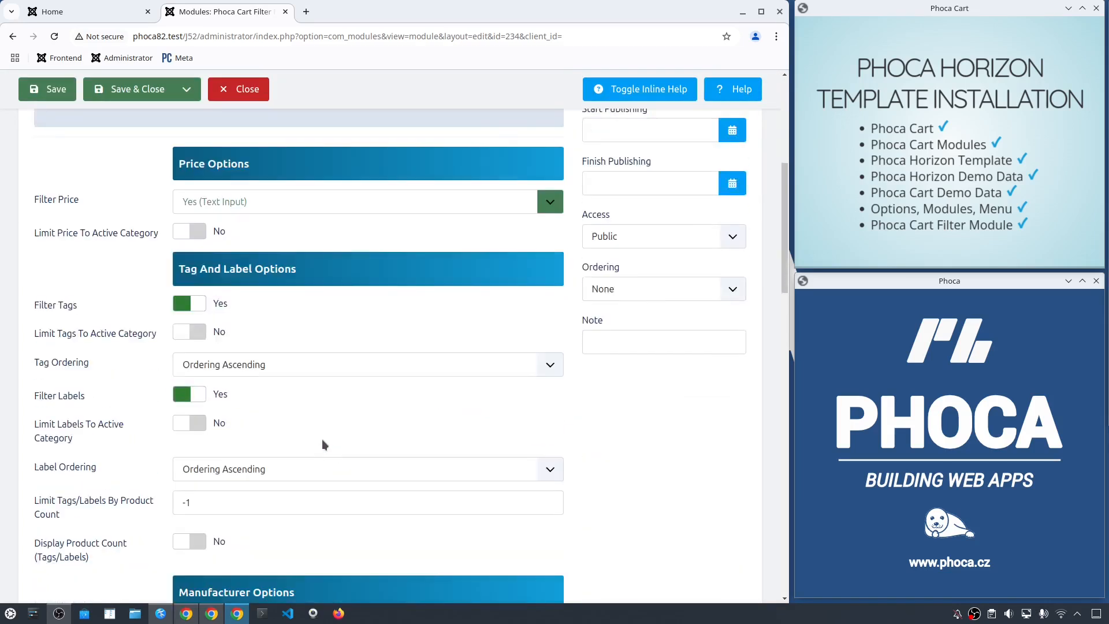
scroll(318, 434, down, 5)
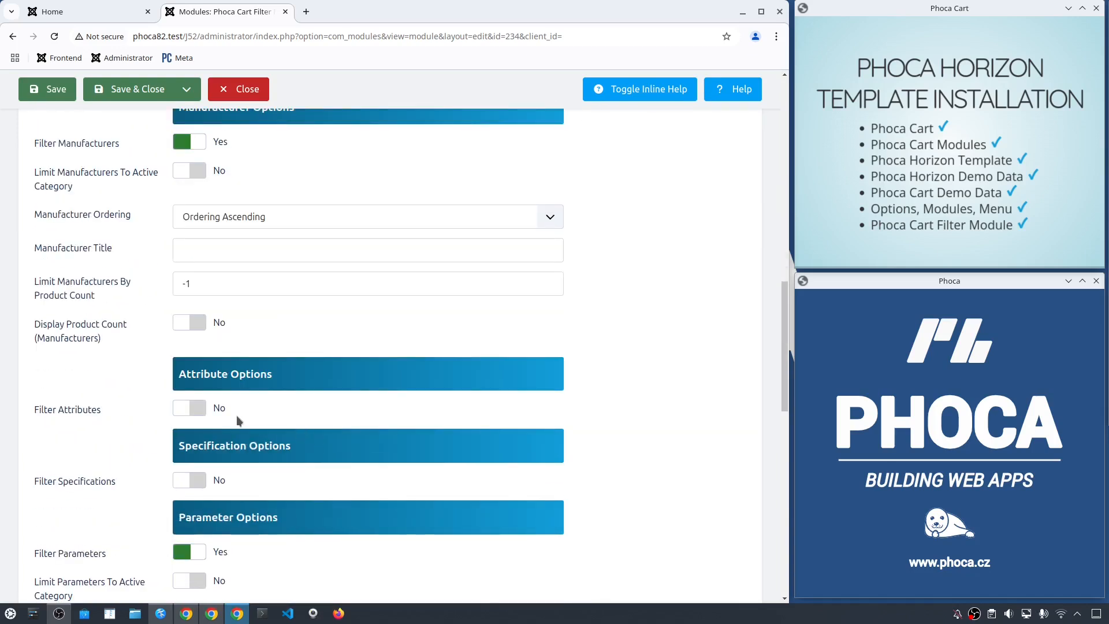
click(191, 409)
Enable Color Filter (Attribute) in the filter module's general options.
scroll(297, 396, down, 4)
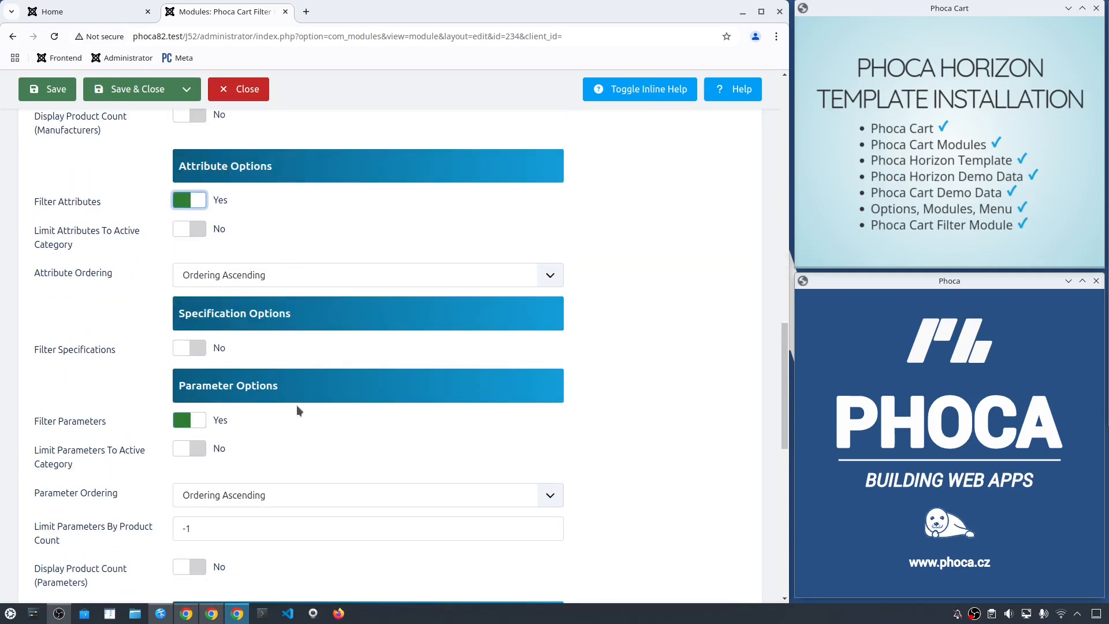
scroll(298, 410, down, 5)
click(199, 442)
scroll(272, 434, down, 6)
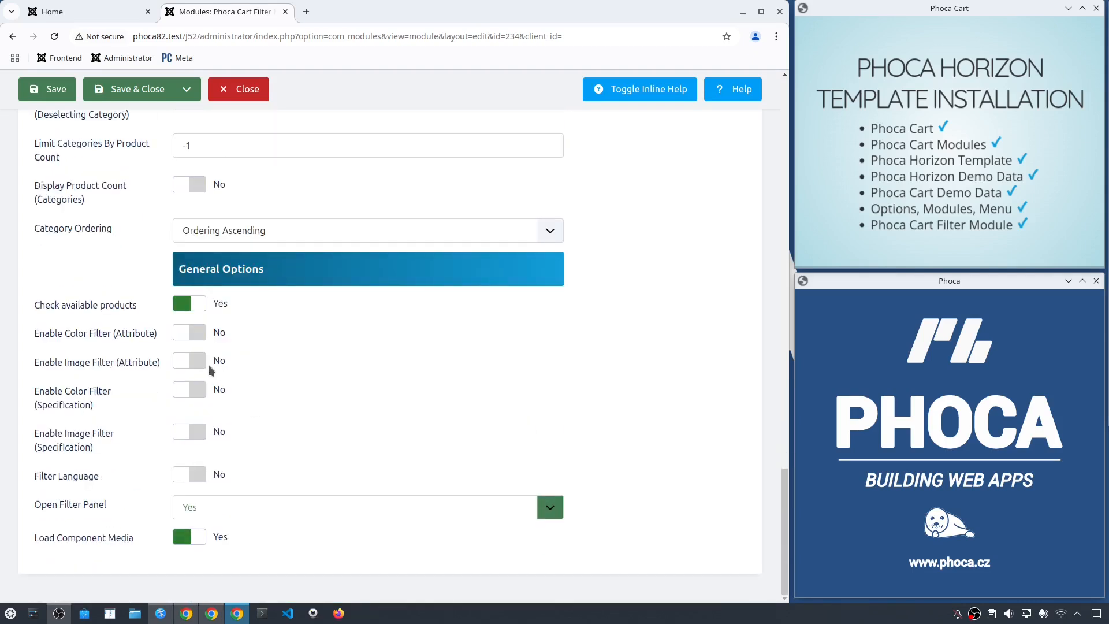
click(200, 333)
scroll(353, 363, up, 20)
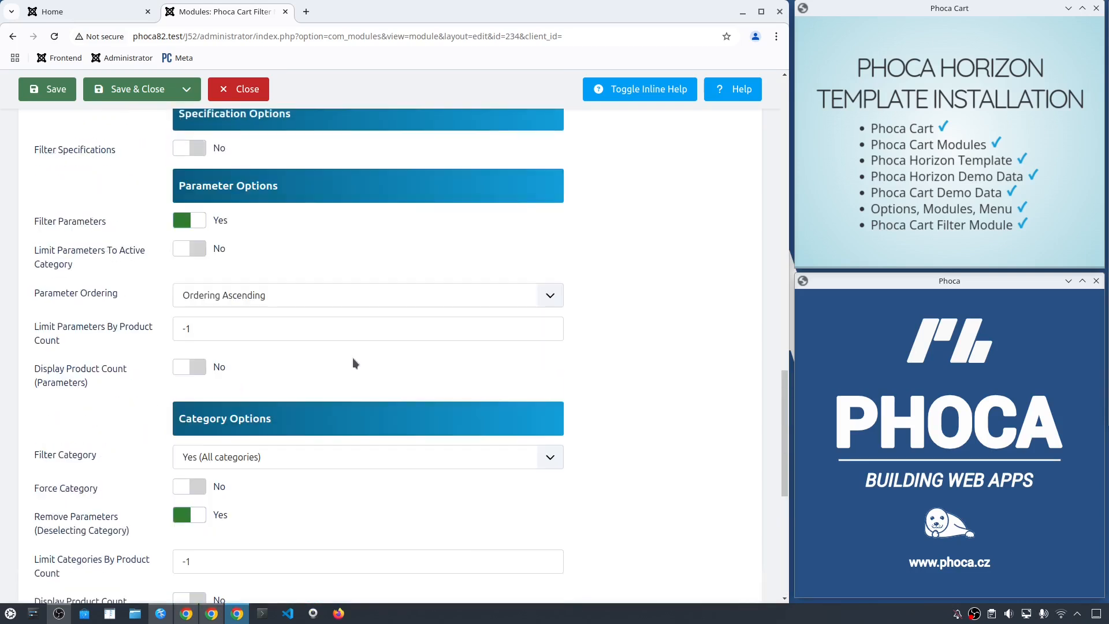
scroll(352, 358, up, 4)
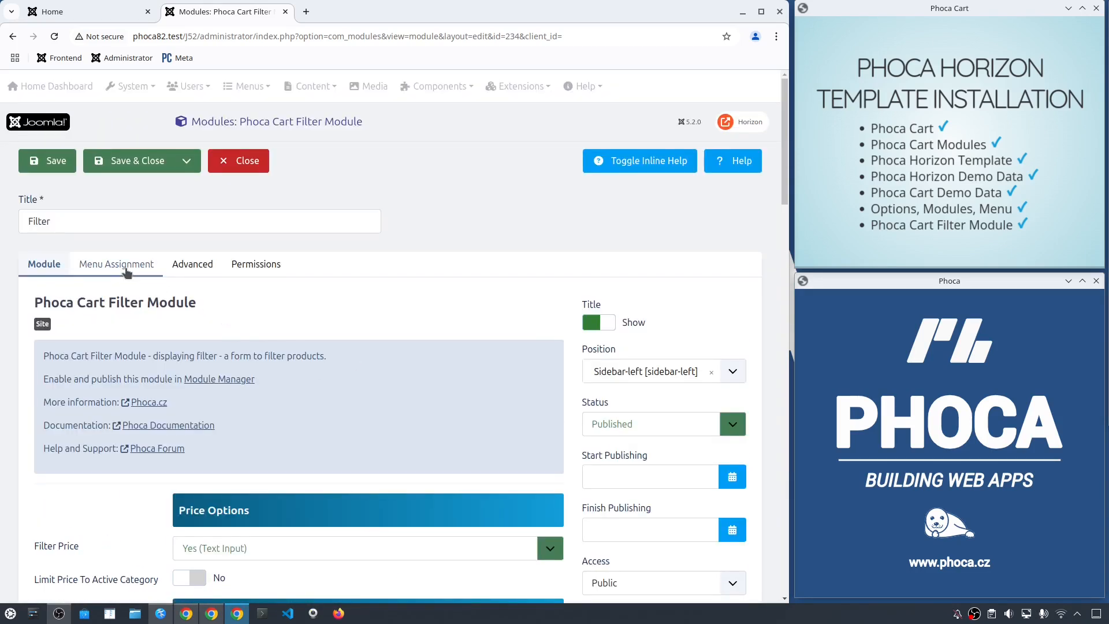
Assign the filter module to all pages, then save and close it.
click(149, 270)
click(218, 344)
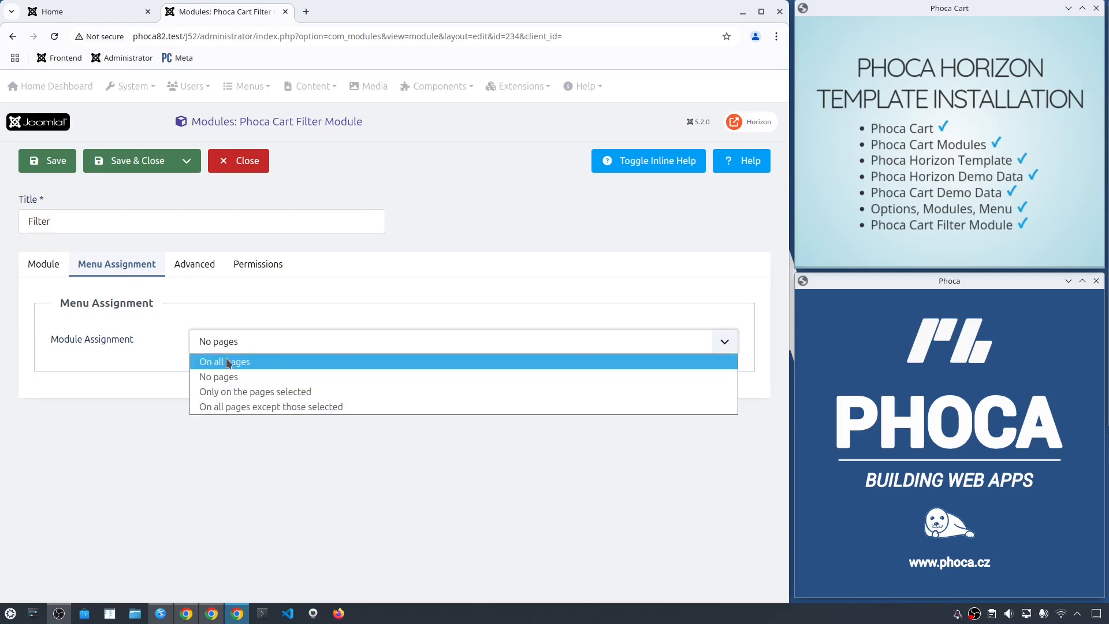
click(225, 358)
click(146, 165)
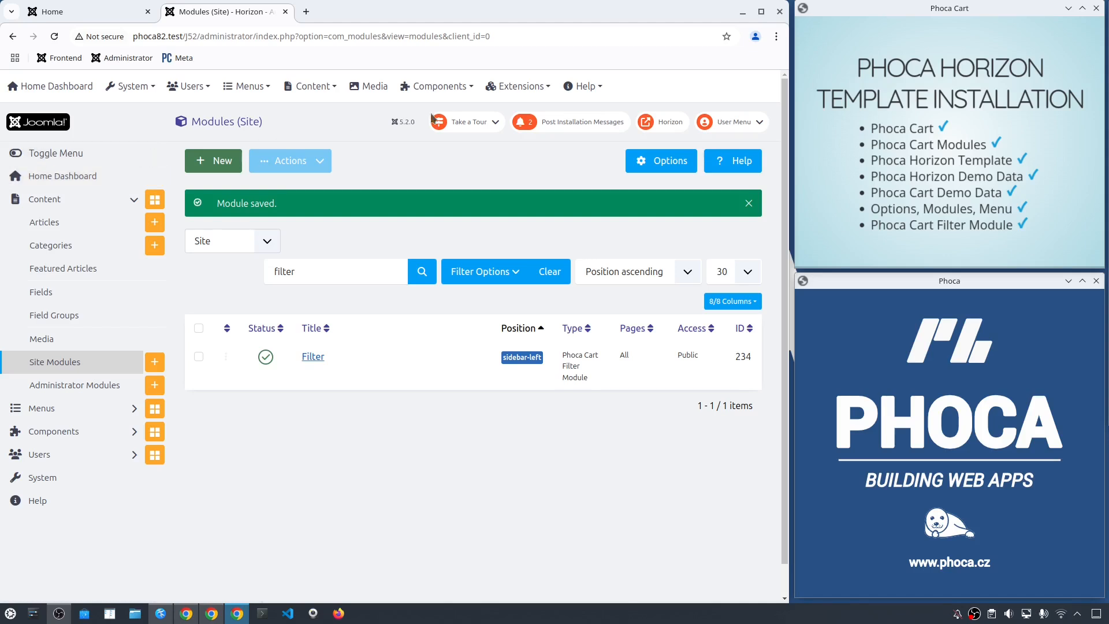
Make phoca_horizon - Default the default site template style.
click(516, 92)
click(530, 186)
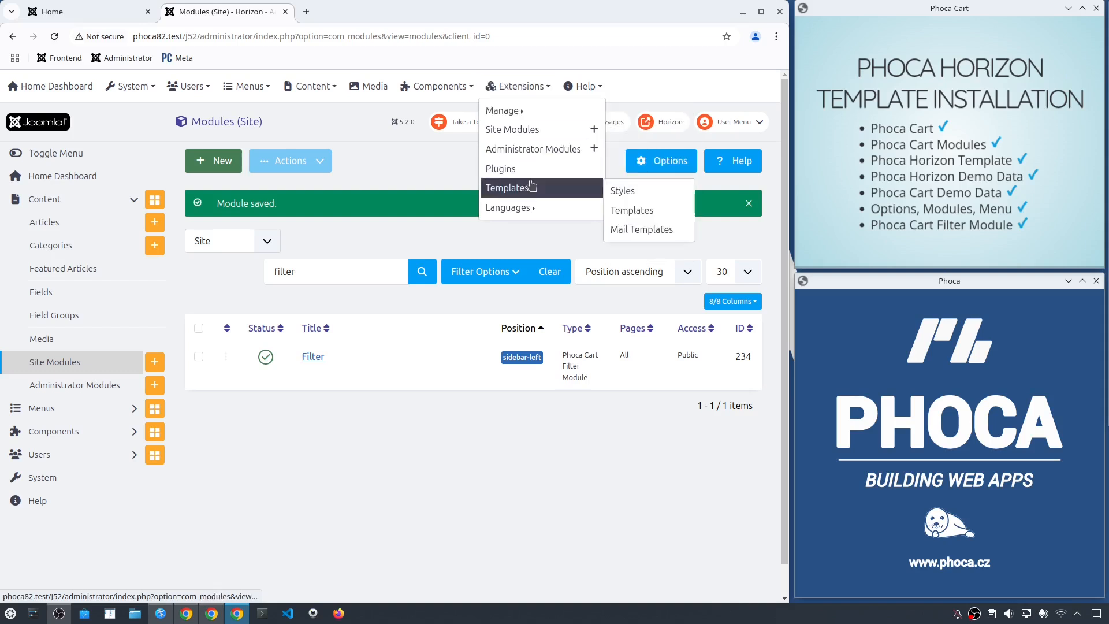
click(630, 200)
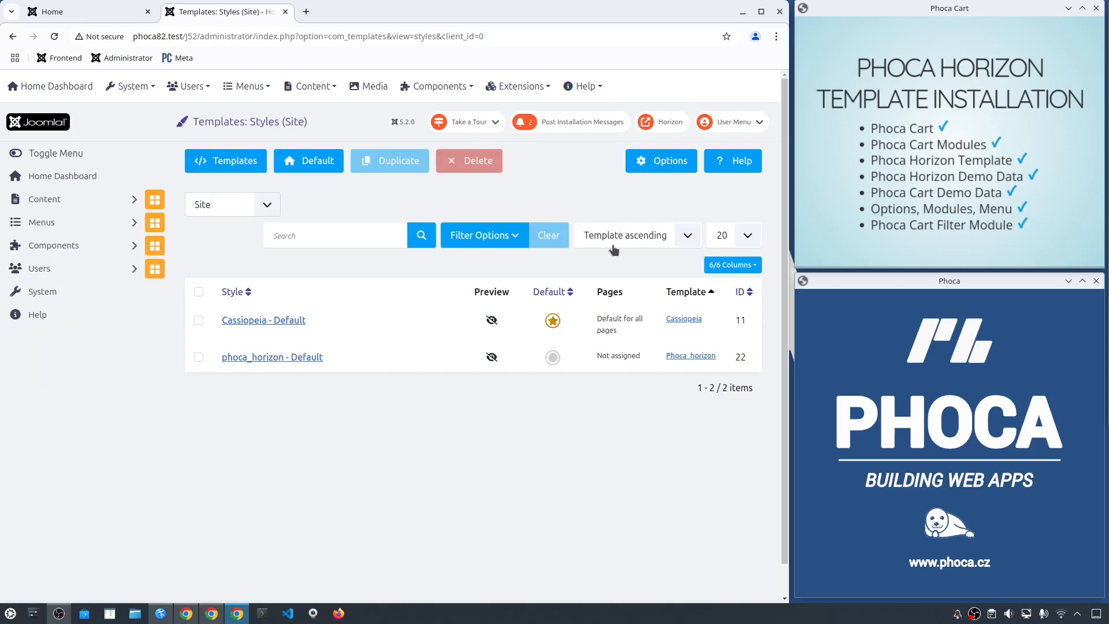
click(552, 357)
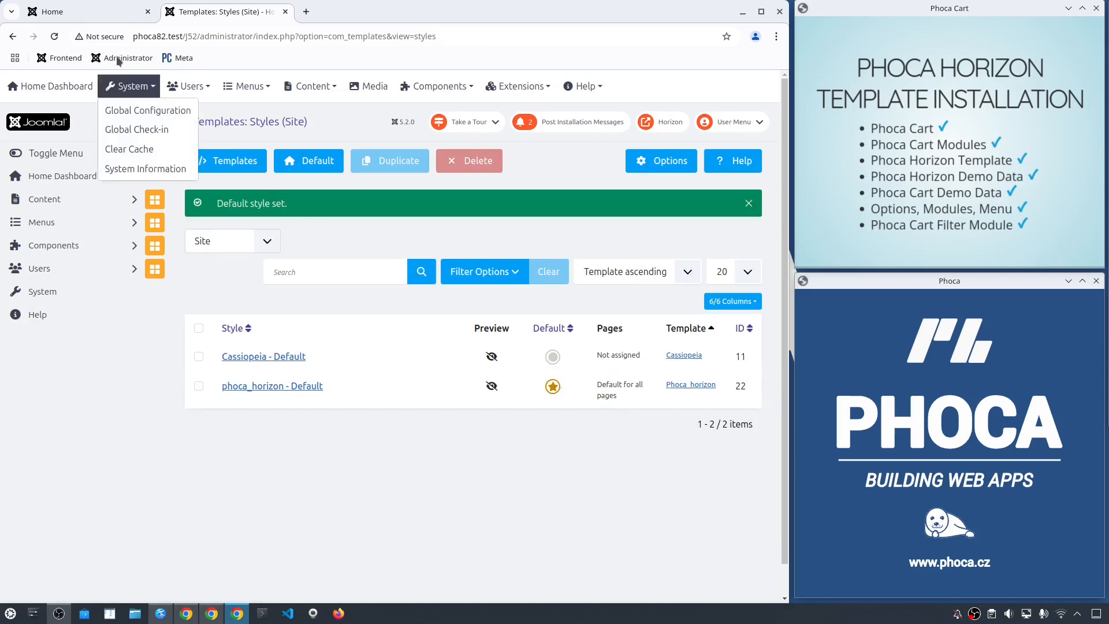
Reload the frontend home page and examine the shop's categories, filter module, product lists and footer in the Horizon template.
click(94, 16)
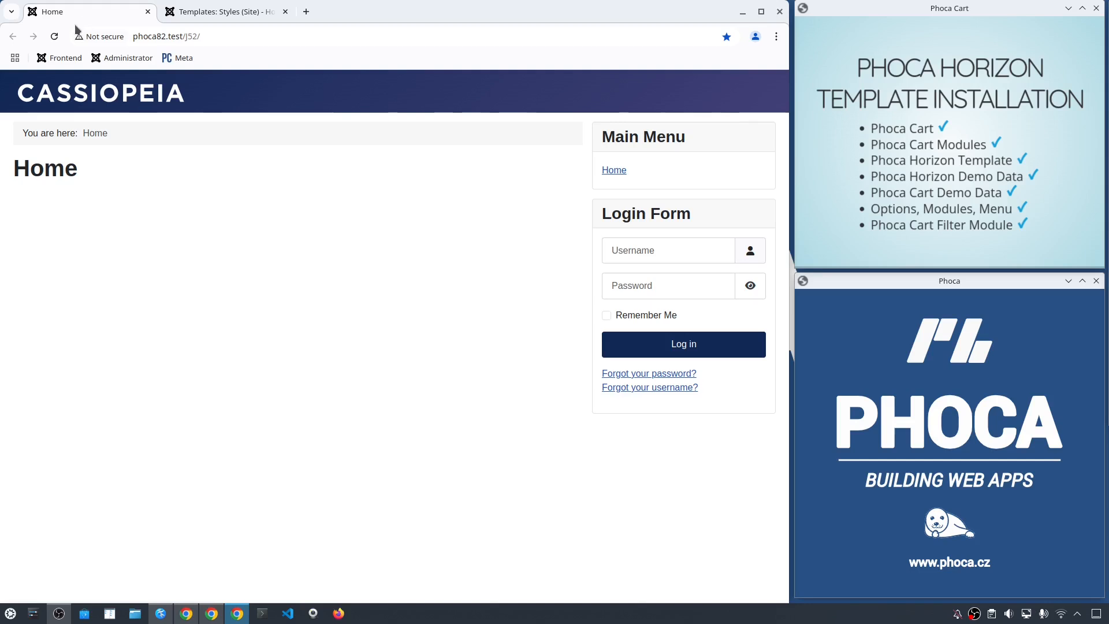
click(53, 37)
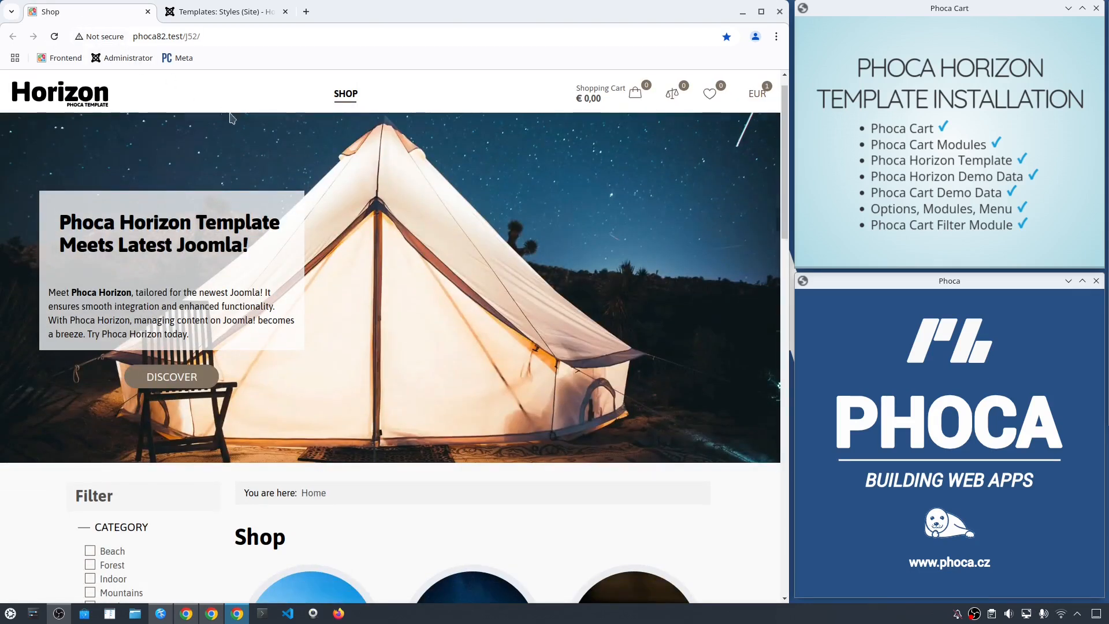
scroll(283, 192, down, 3)
scroll(283, 192, down, 6)
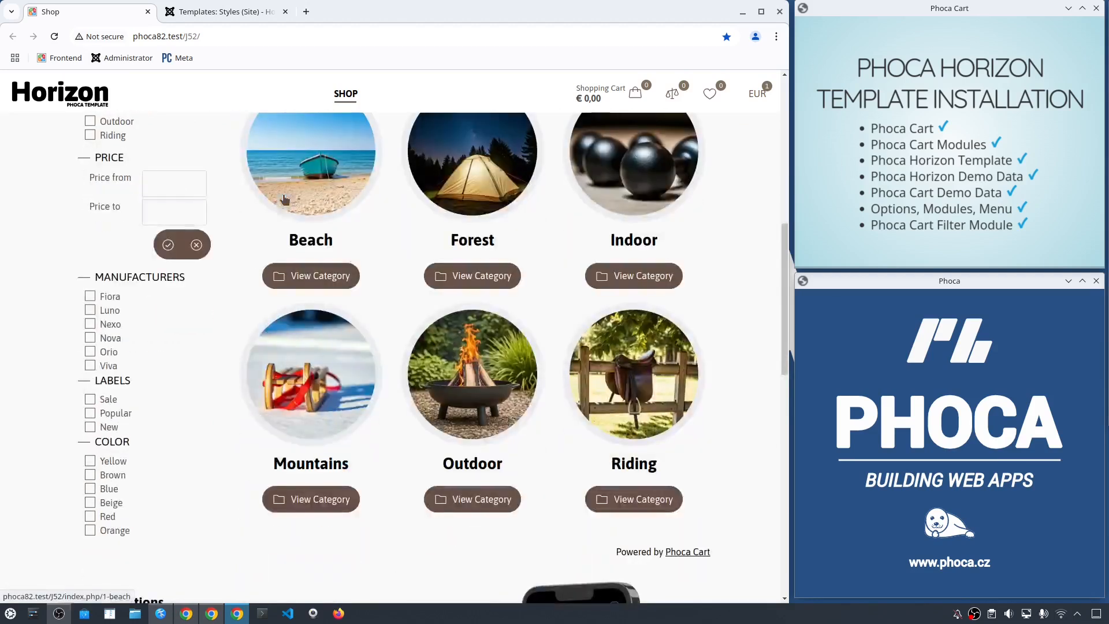
scroll(282, 202, down, 10)
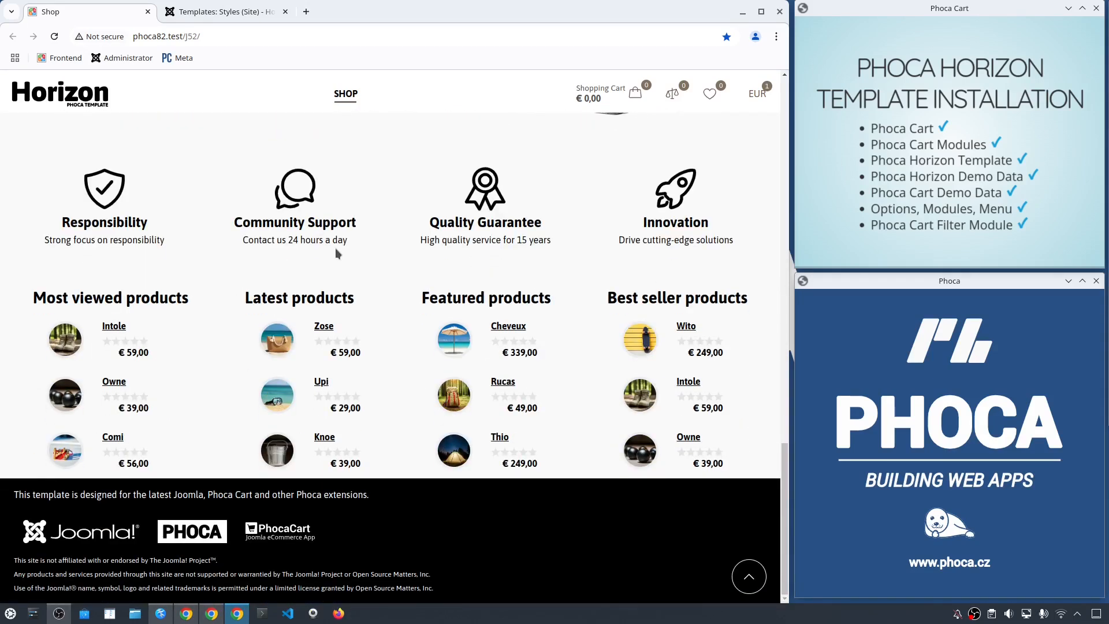
scroll(335, 248, up, 5)
scroll(341, 250, up, 5)
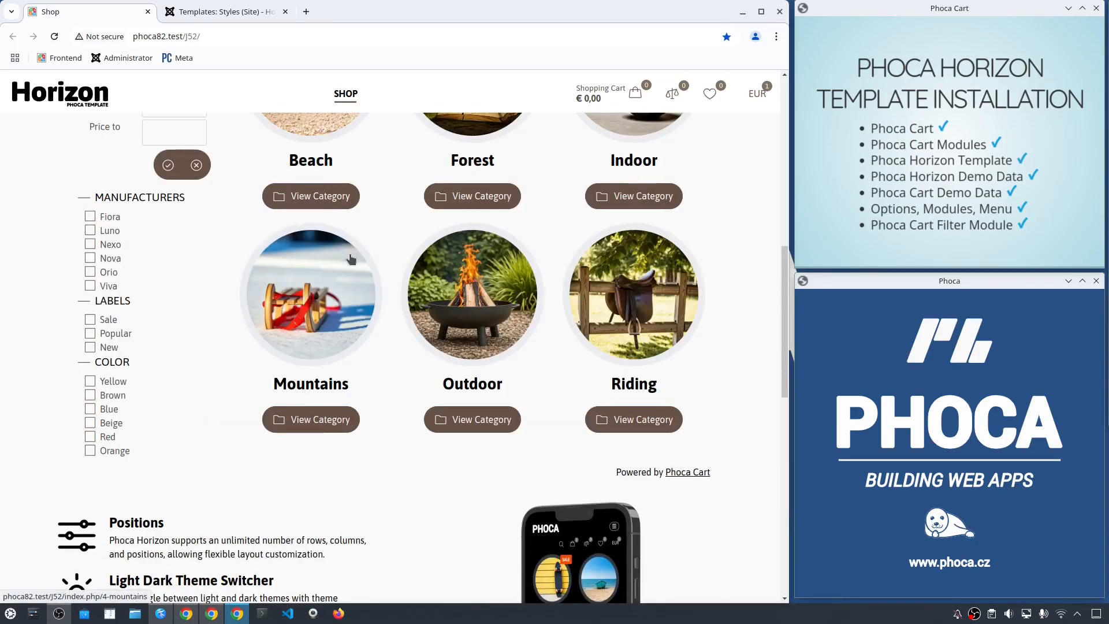
Open the Beach category in the shop and look over its product listing and filter.
scroll(351, 258, up, 5)
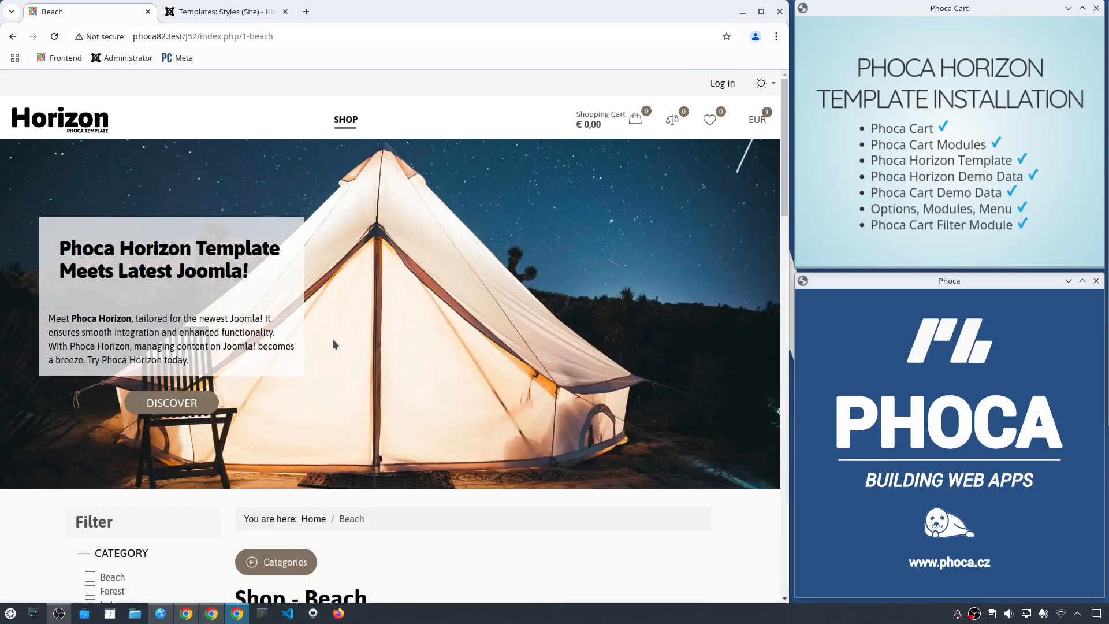
scroll(338, 344, down, 8)
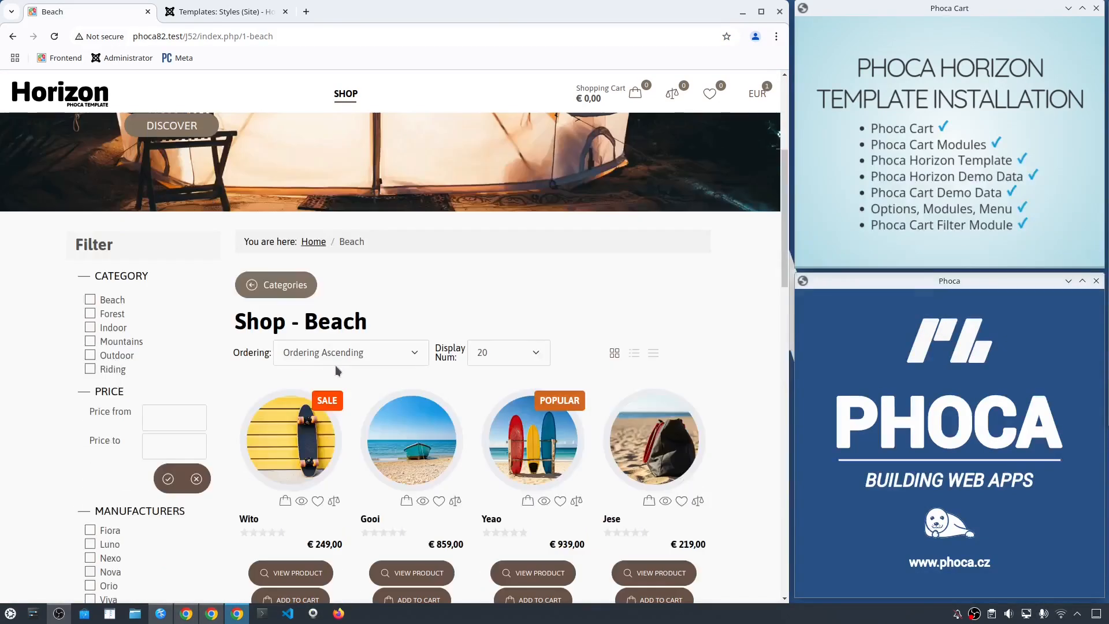
scroll(332, 387, down, 8)
scroll(332, 386, up, 7)
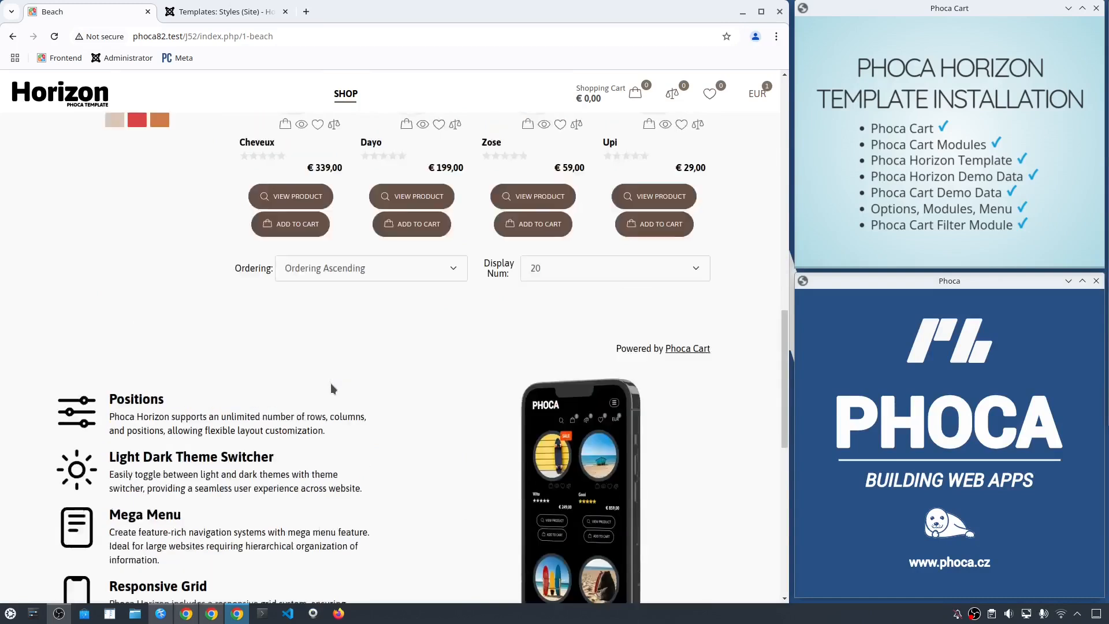
scroll(332, 386, up, 10)
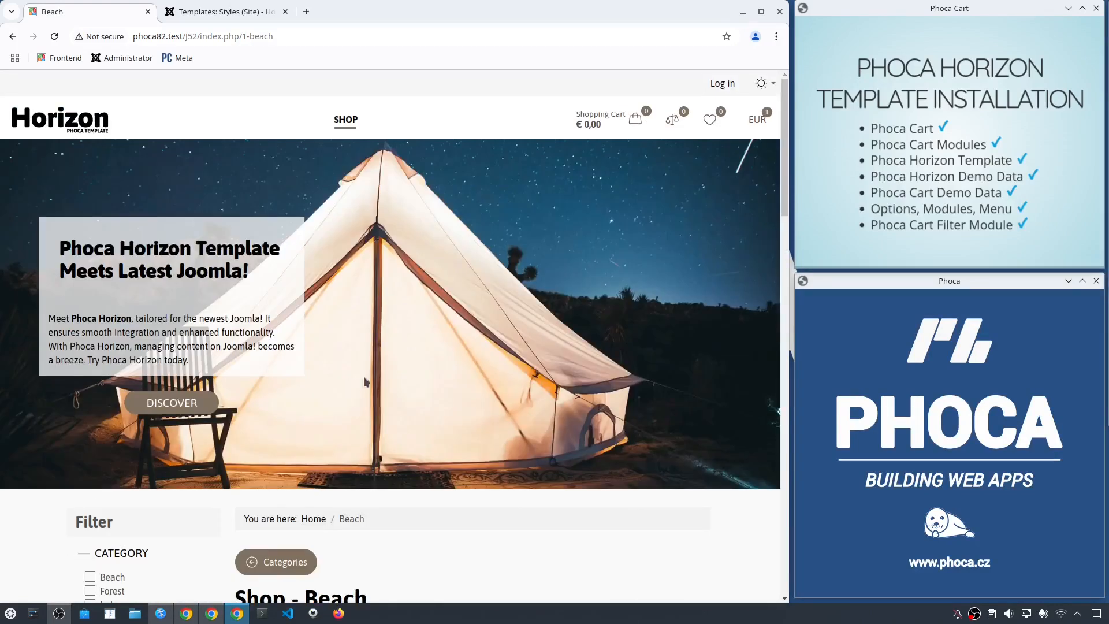
Switch the frontend's color theme to Dark and look over the Beach category page.
click(763, 84)
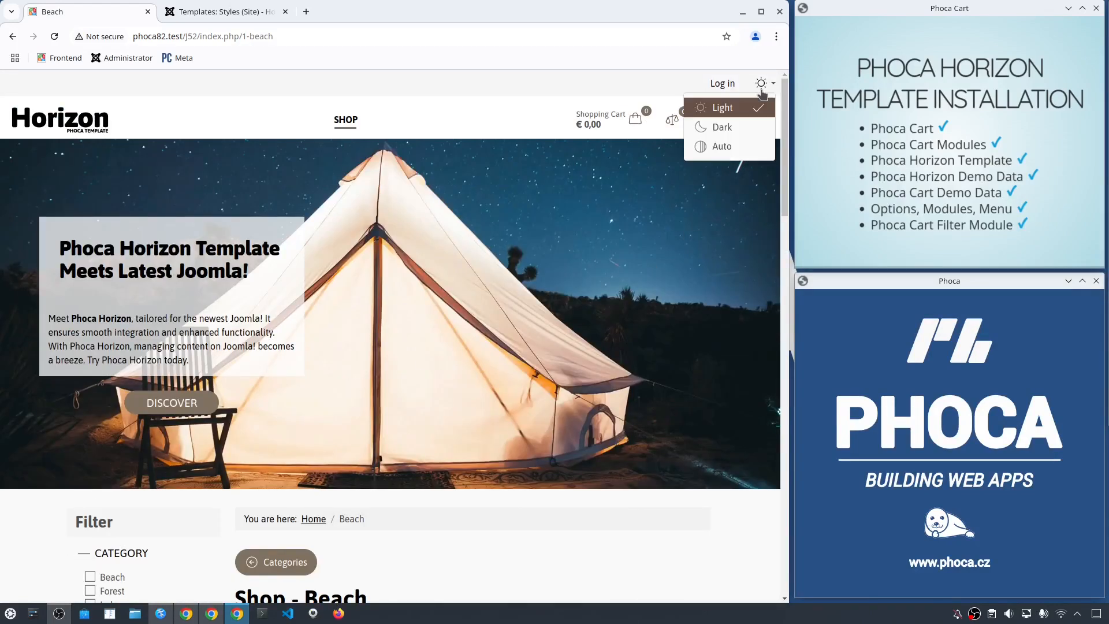
click(722, 128)
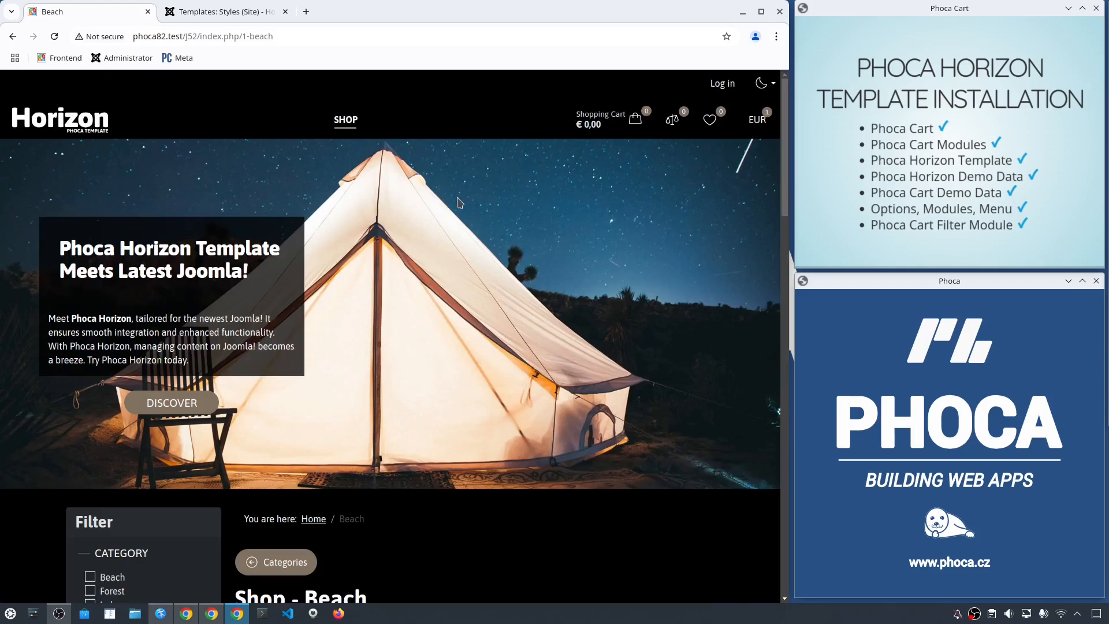
scroll(459, 202, down, 3)
scroll(454, 224, down, 6)
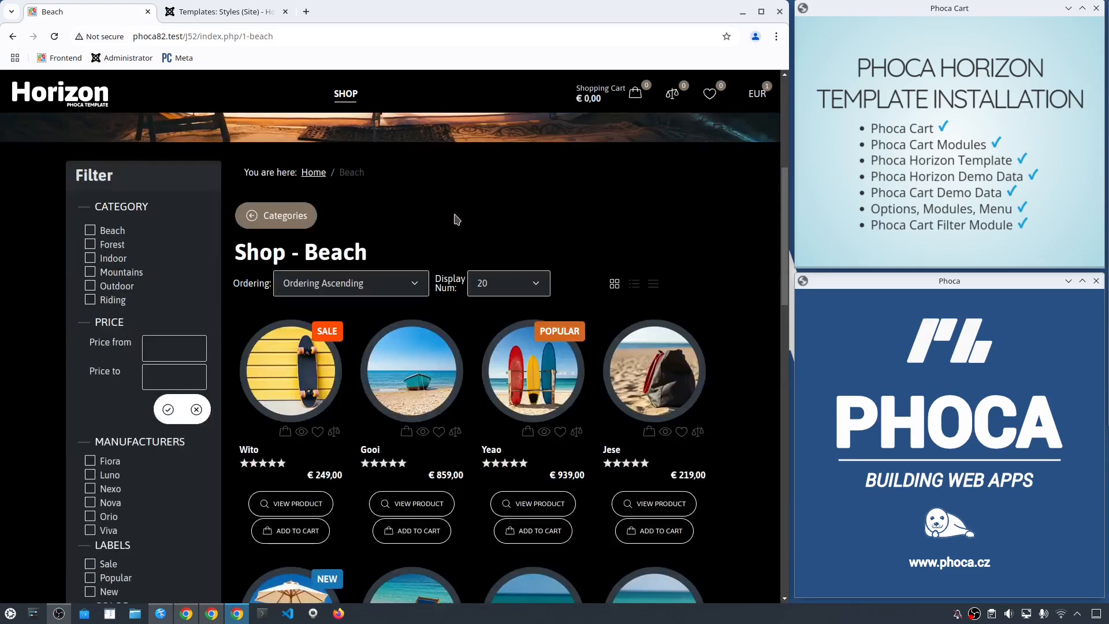
scroll(454, 224, down, 12)
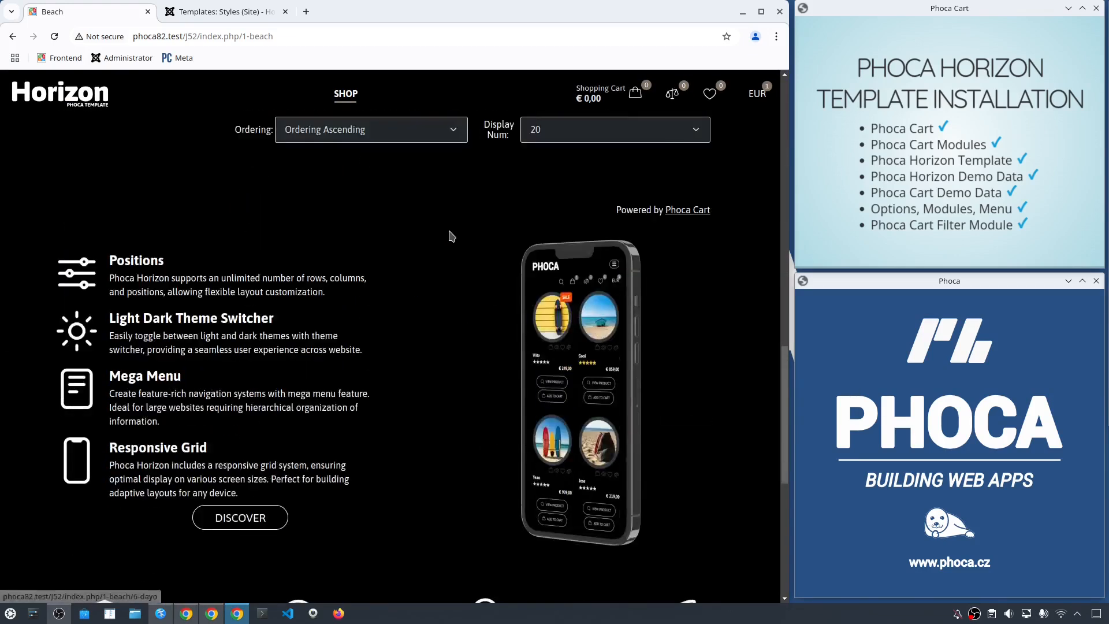
scroll(450, 240, down, 2)
scroll(447, 238, up, 14)
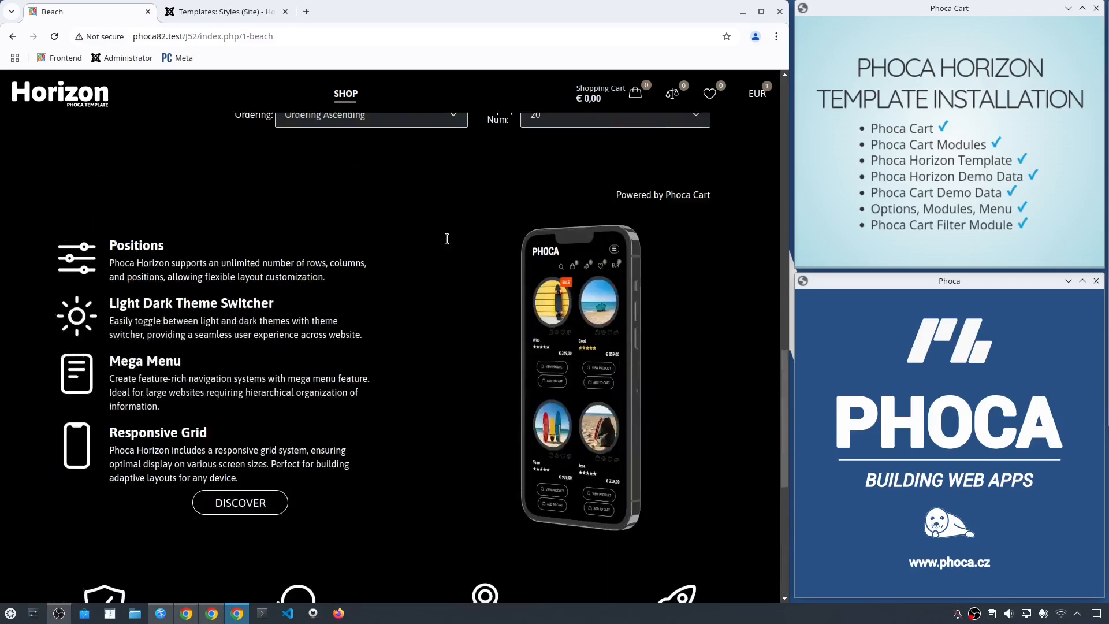
scroll(447, 238, up, 9)
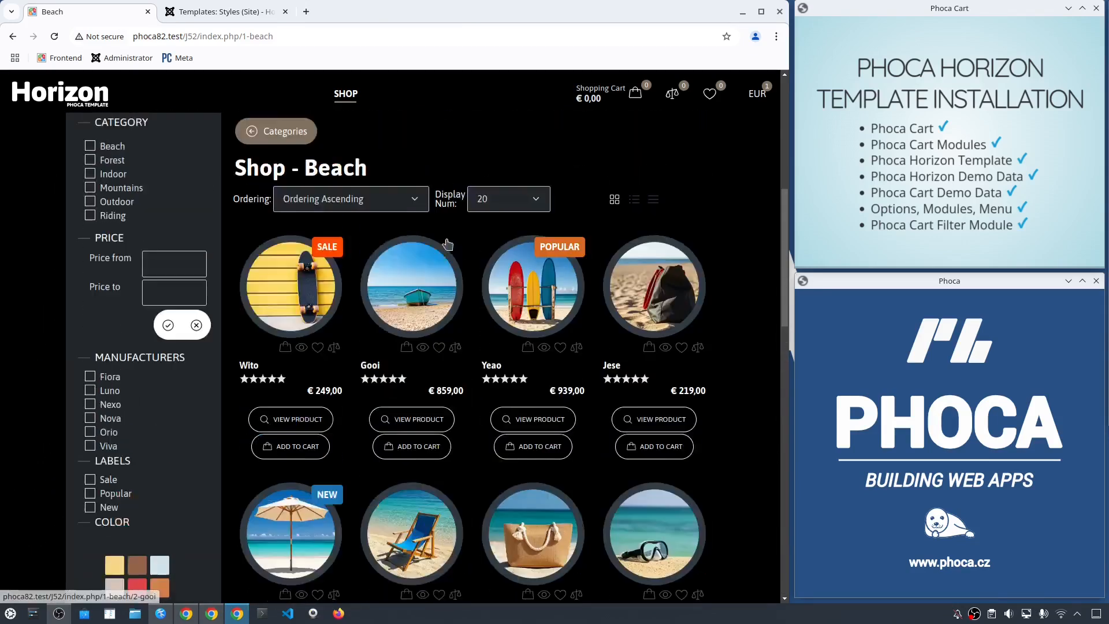
scroll(447, 240, up, 2)
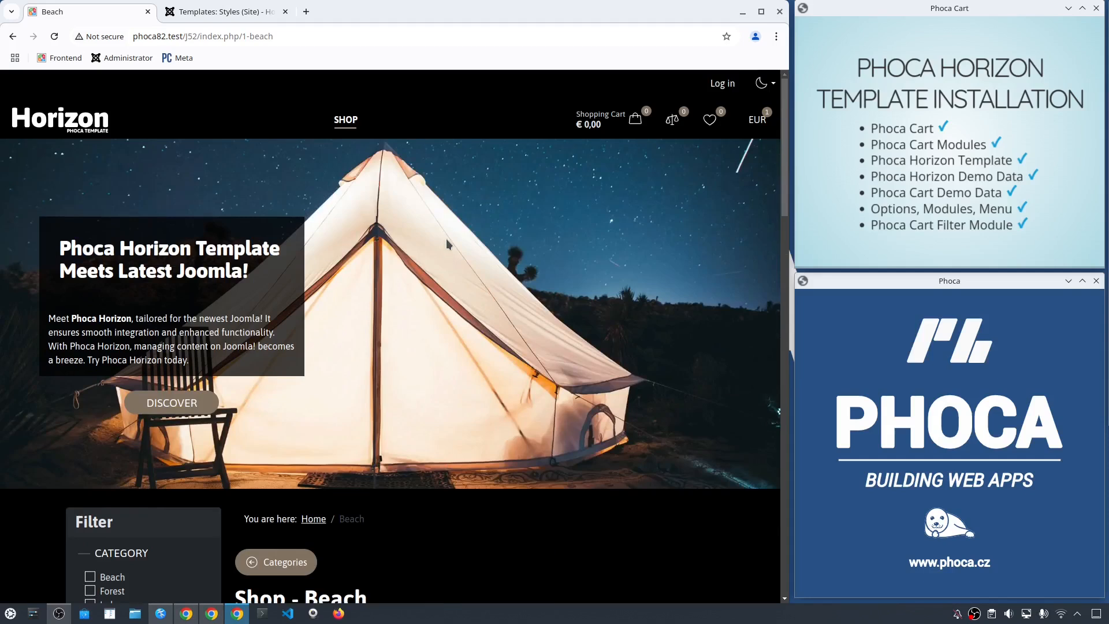